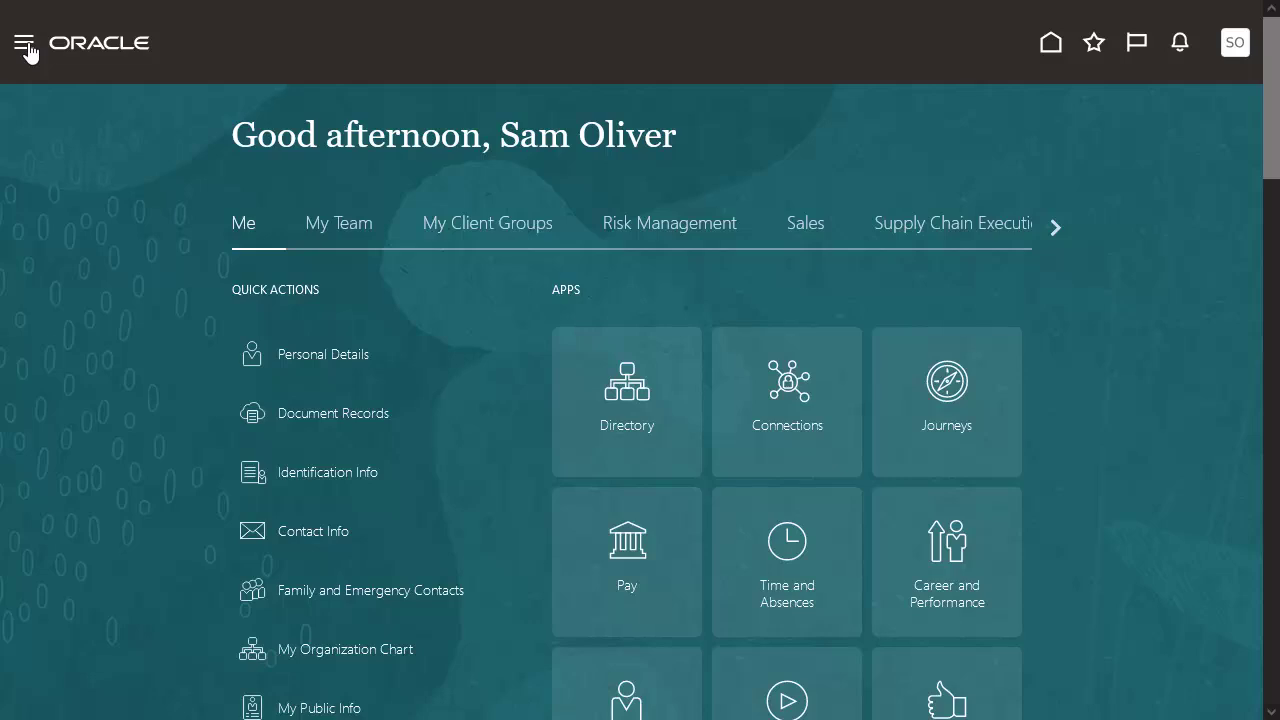
# Go to Setup and Maintenance from the My Enterprise section of the navigator
pyautogui.click(24, 44)
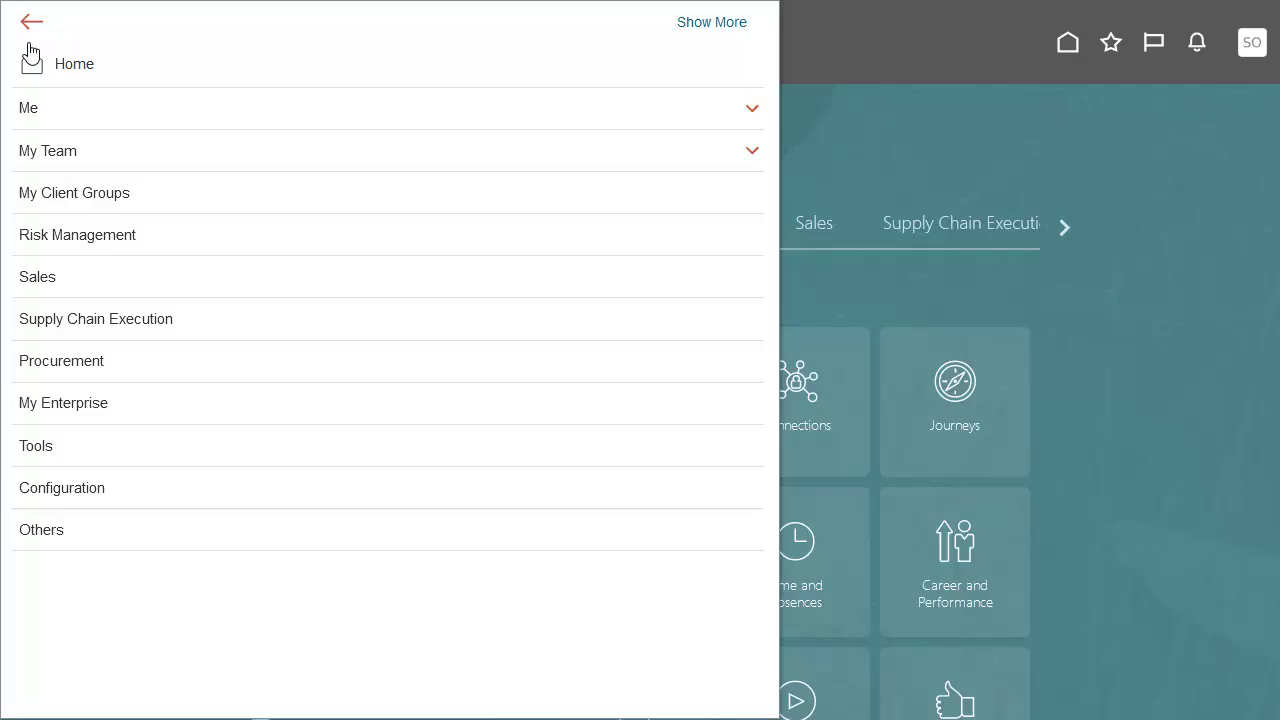
pyautogui.click(130, 405)
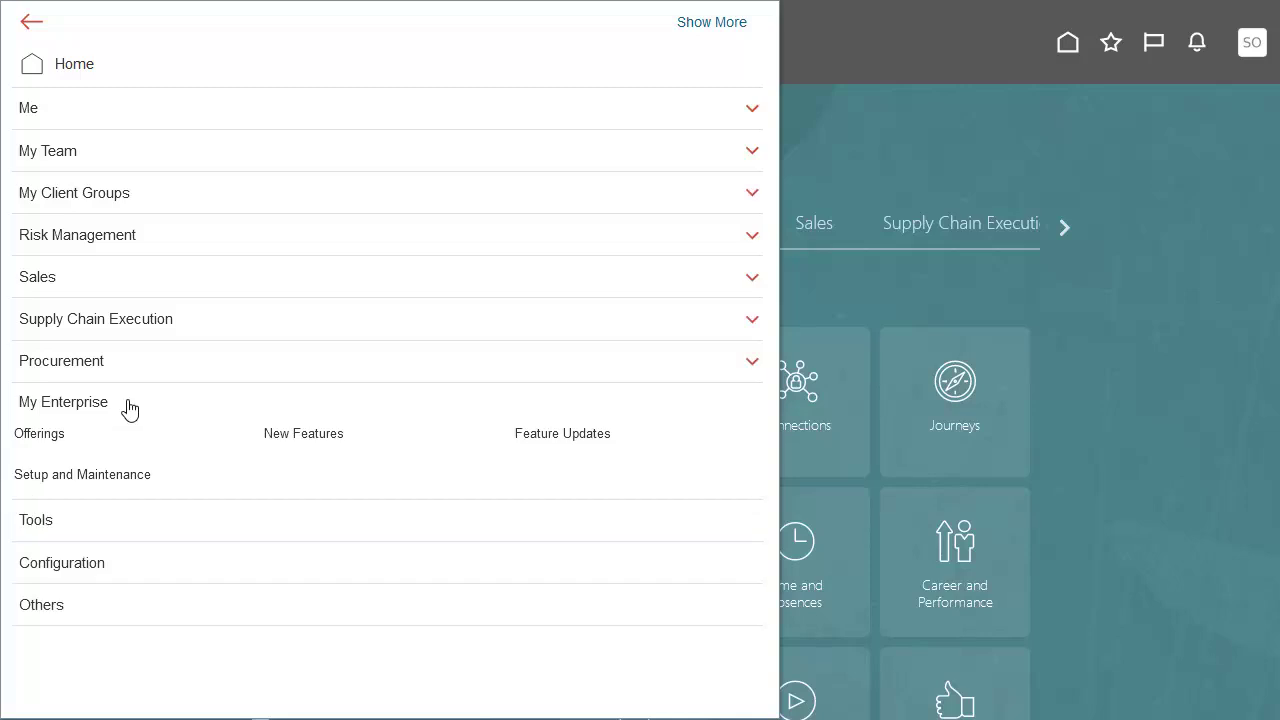
pyautogui.click(127, 476)
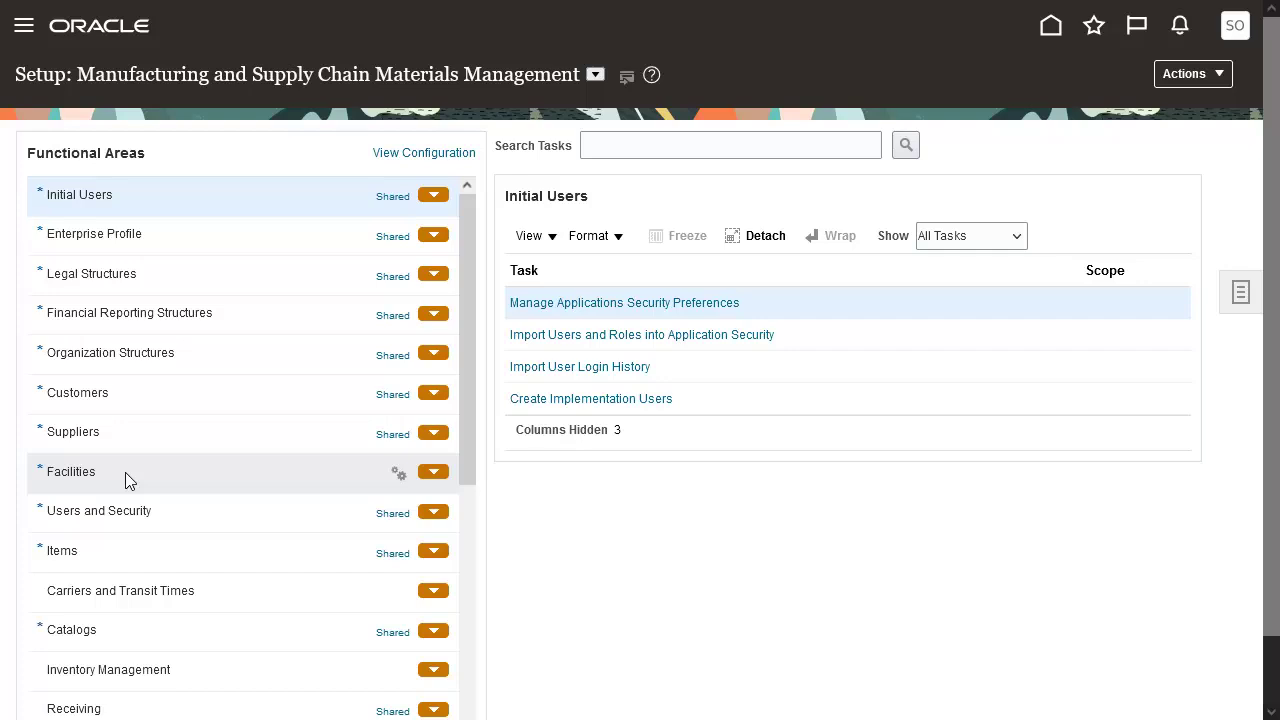
# View the Inventory Management feature selection to confirm redesigned subinventory and locator pages are enabled
pyautogui.click(171, 673)
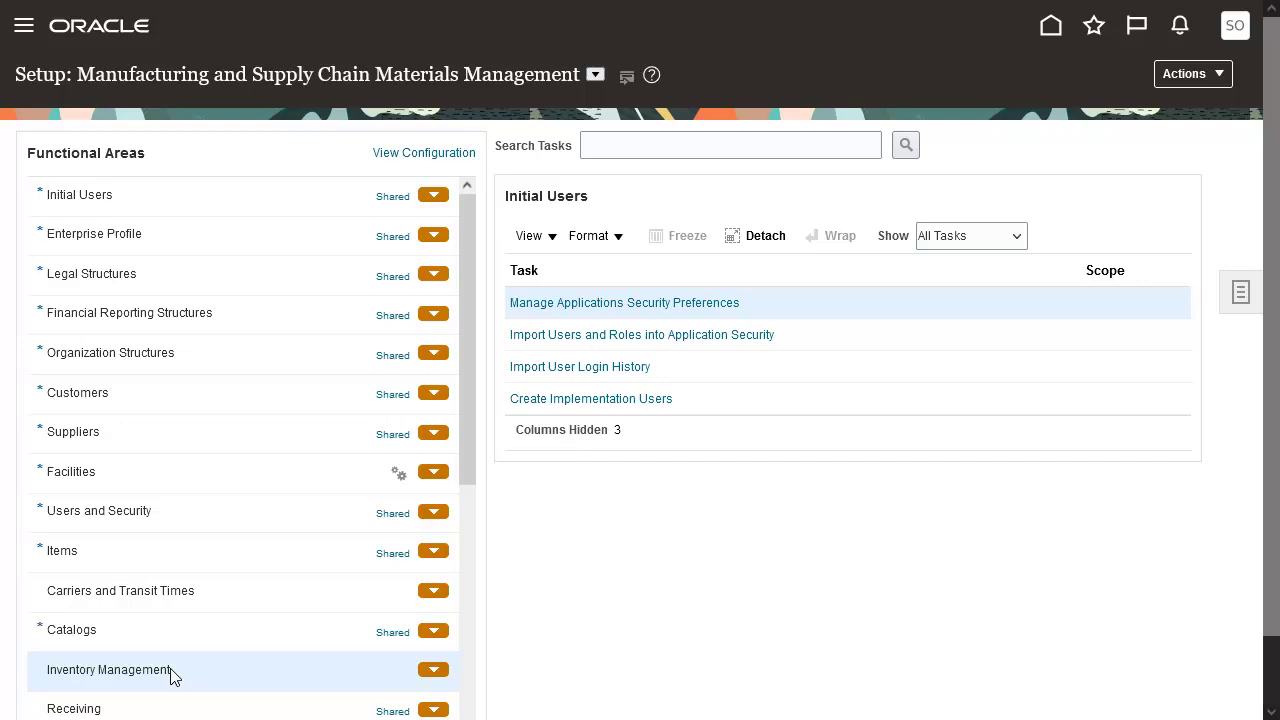
pyautogui.click(433, 670)
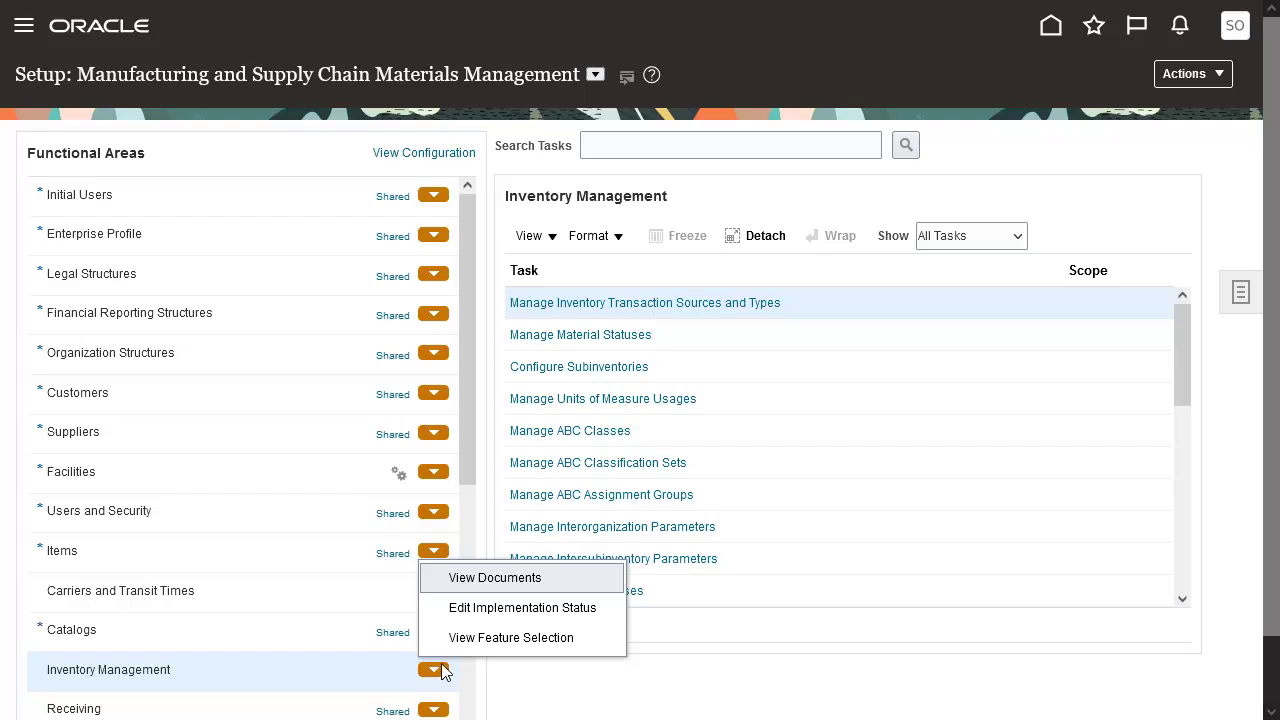
pyautogui.click(491, 638)
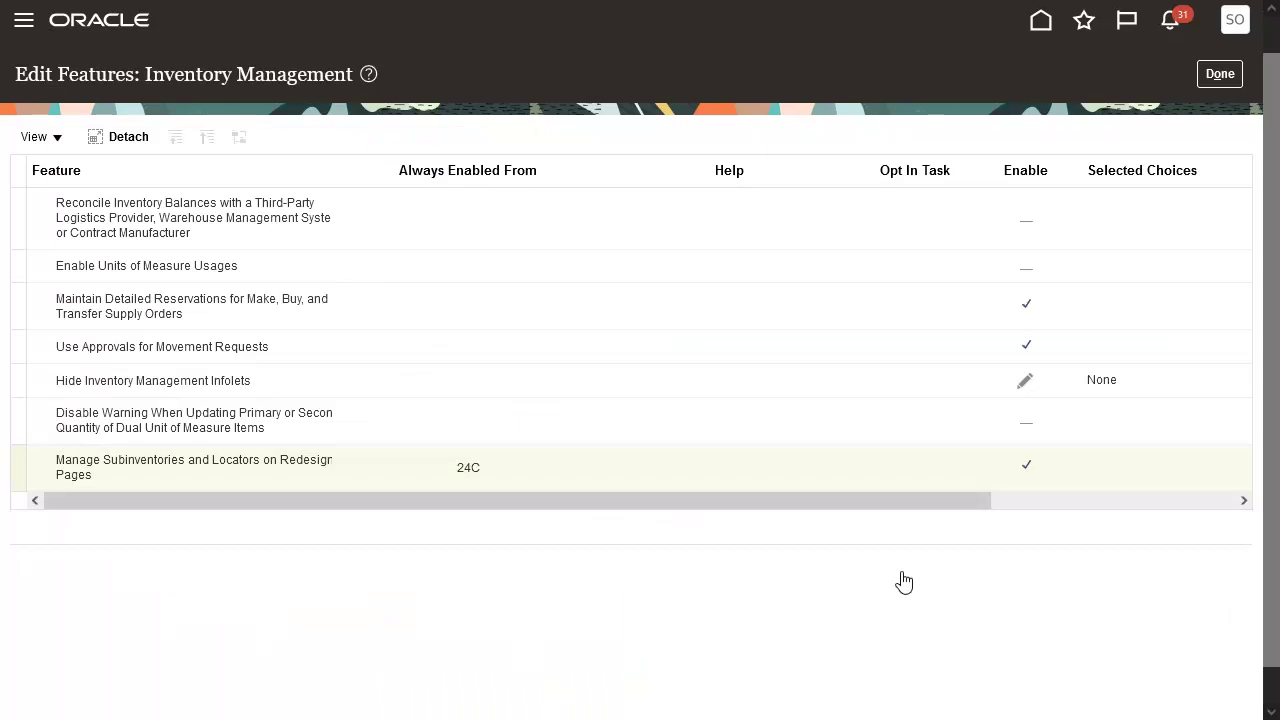
# Close the feature list and select the Configure Subinventories task
pyautogui.click(1234, 80)
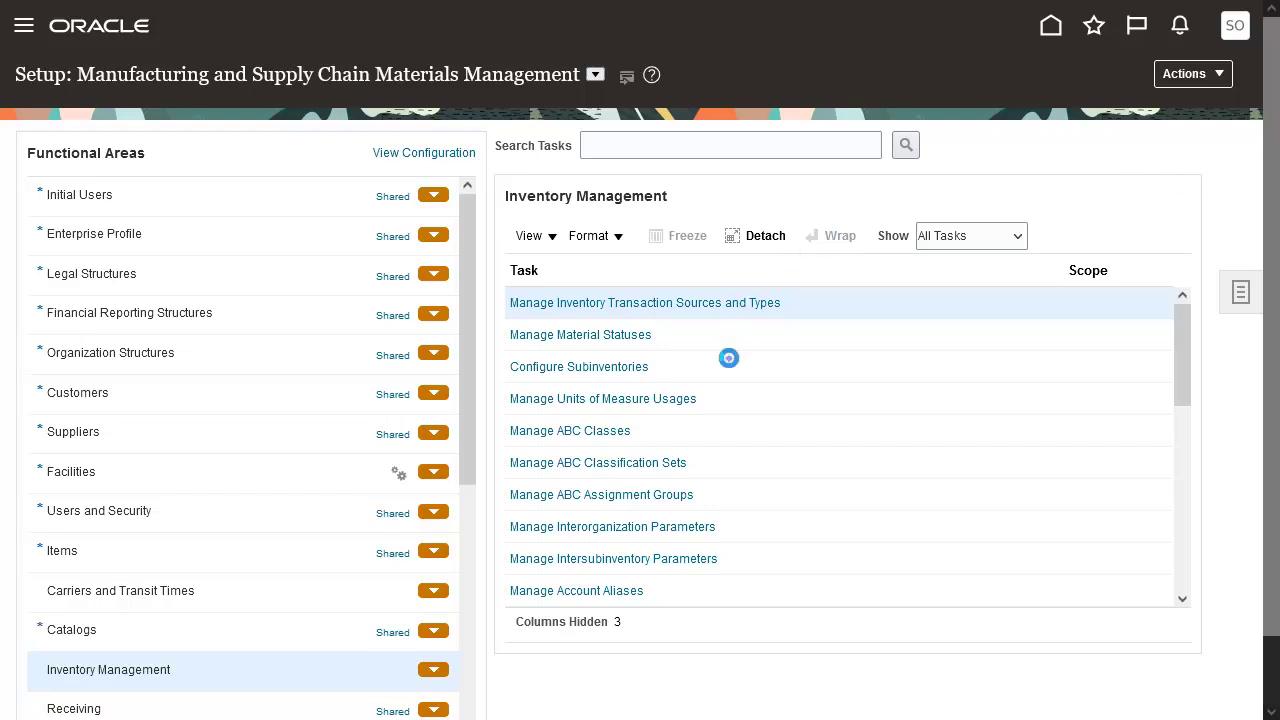
pyautogui.click(732, 367)
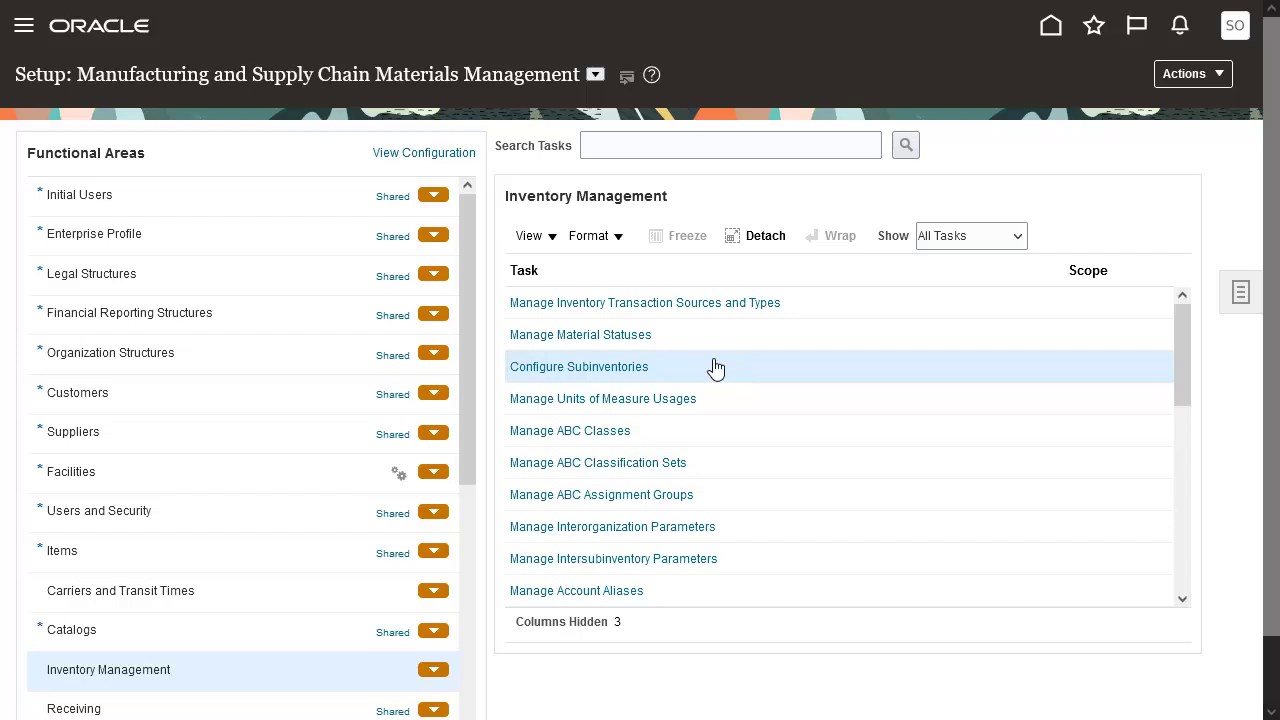
# Open Boston Manufacturing's subinventories list and start a new subinventory
pyautogui.click(640, 369)
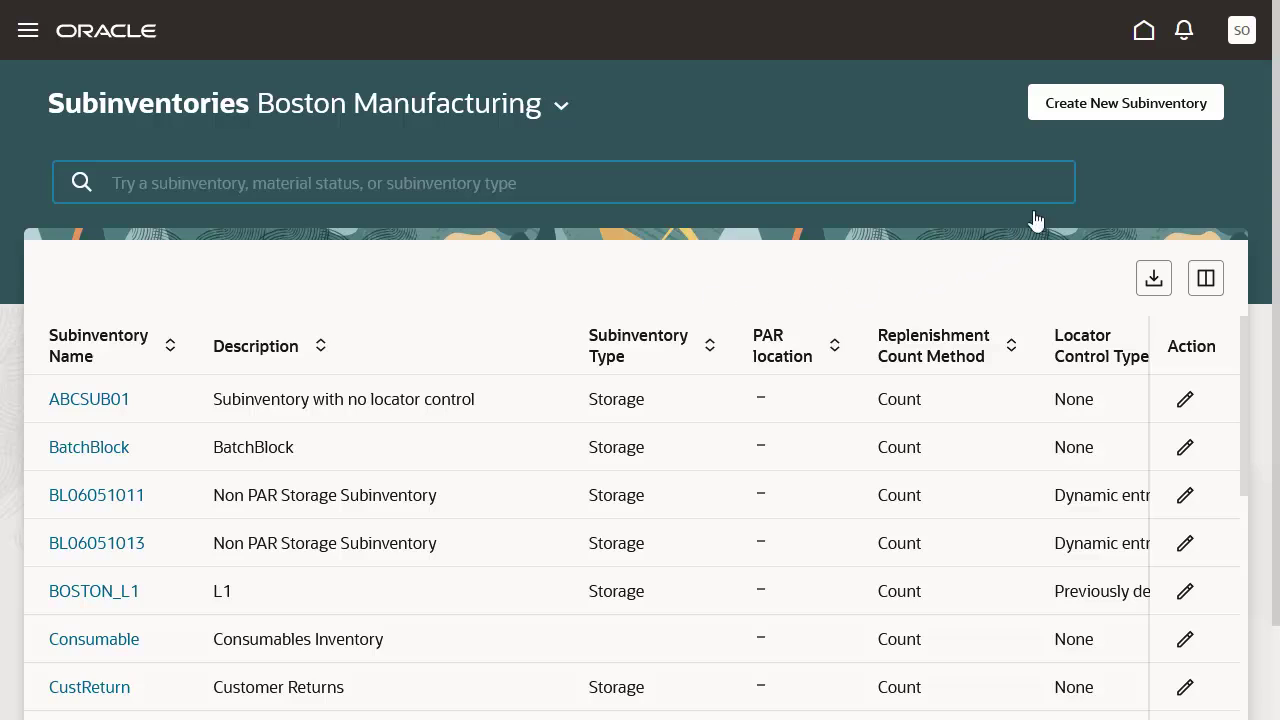
pyautogui.click(1080, 116)
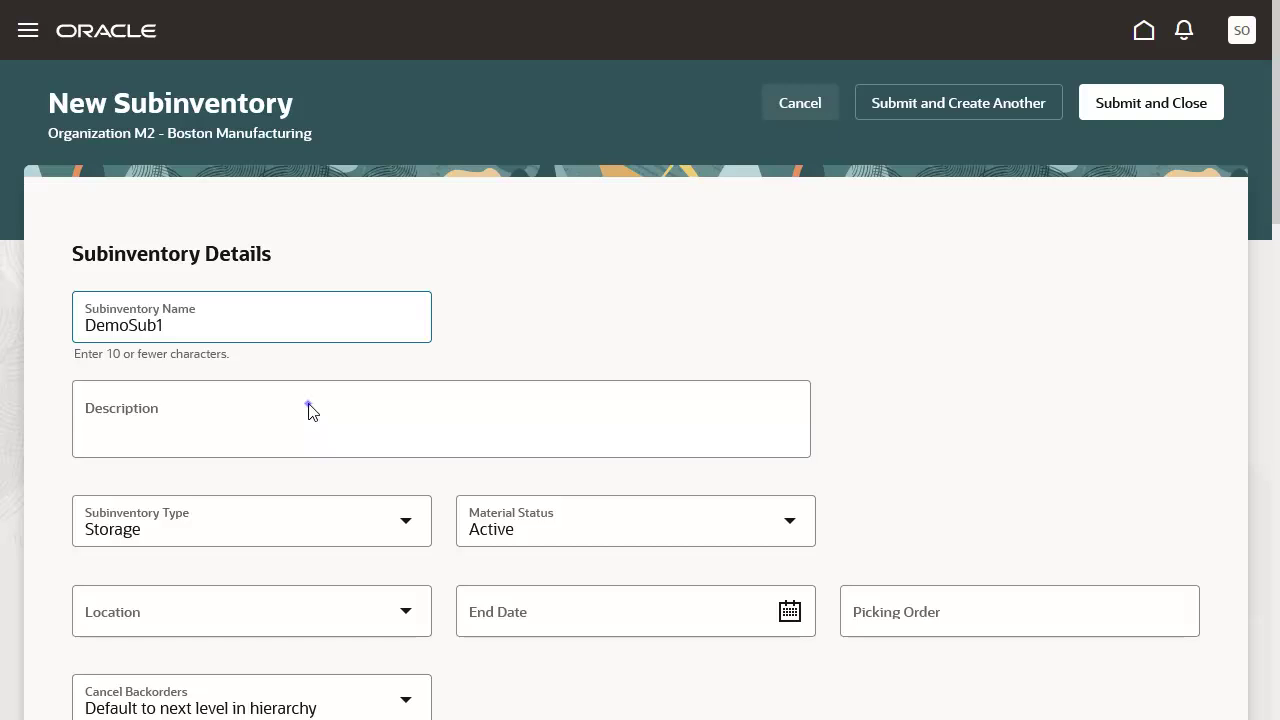
# Give subinventory DemoSub1 the description 'Demo subinventory'
pyautogui.click(309, 410)
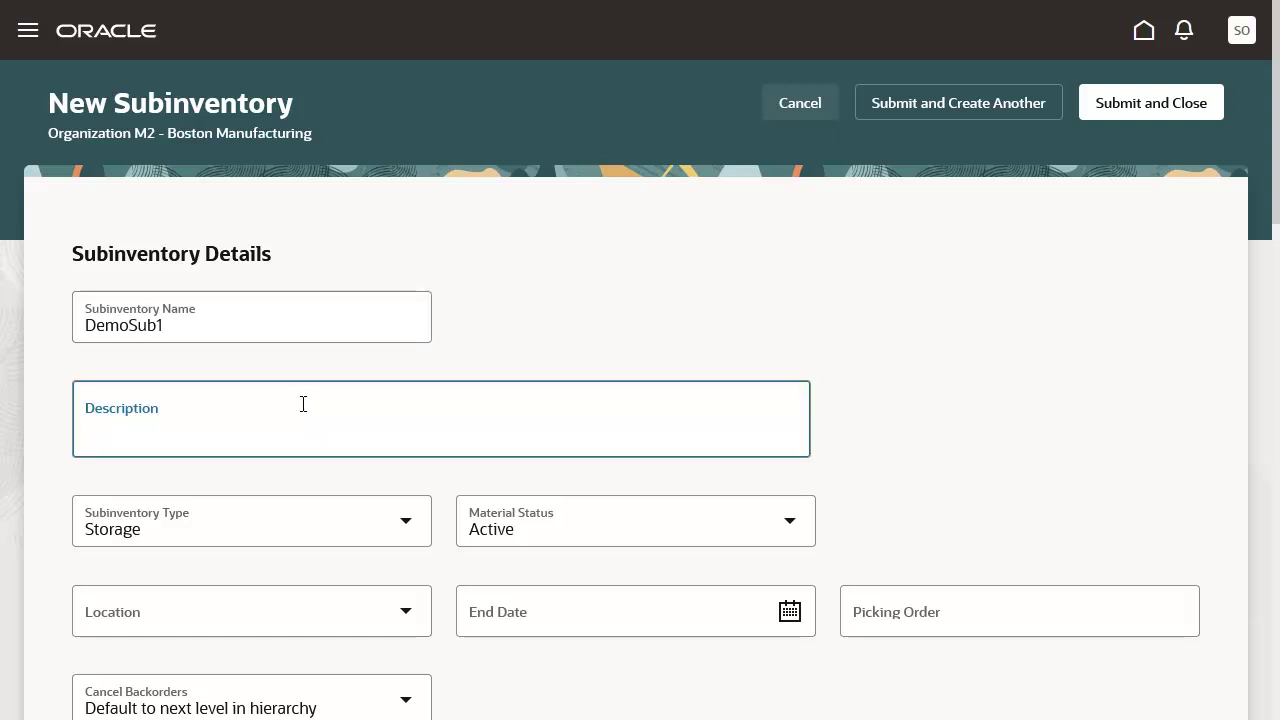
pyautogui.write('Demo subinventory')
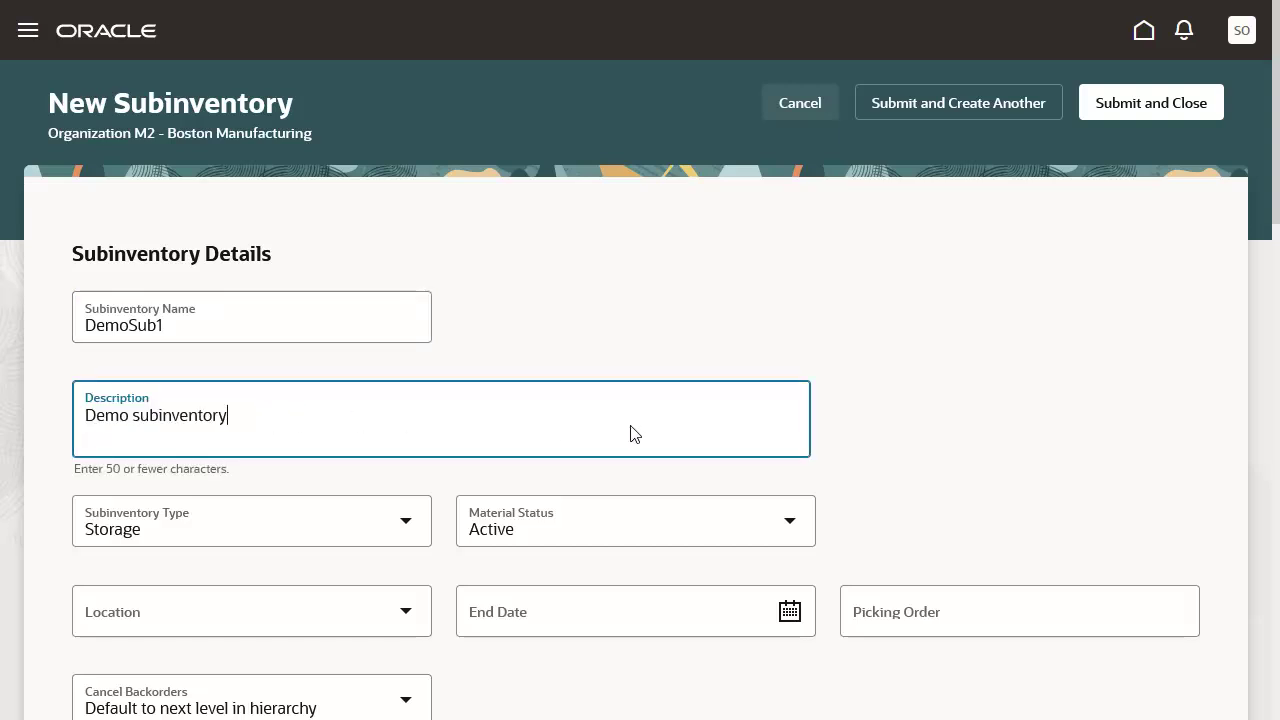
# Make DemoSub1 locator controlled with locator control type Previously defined
pyautogui.scroll(-5, 925, 541)
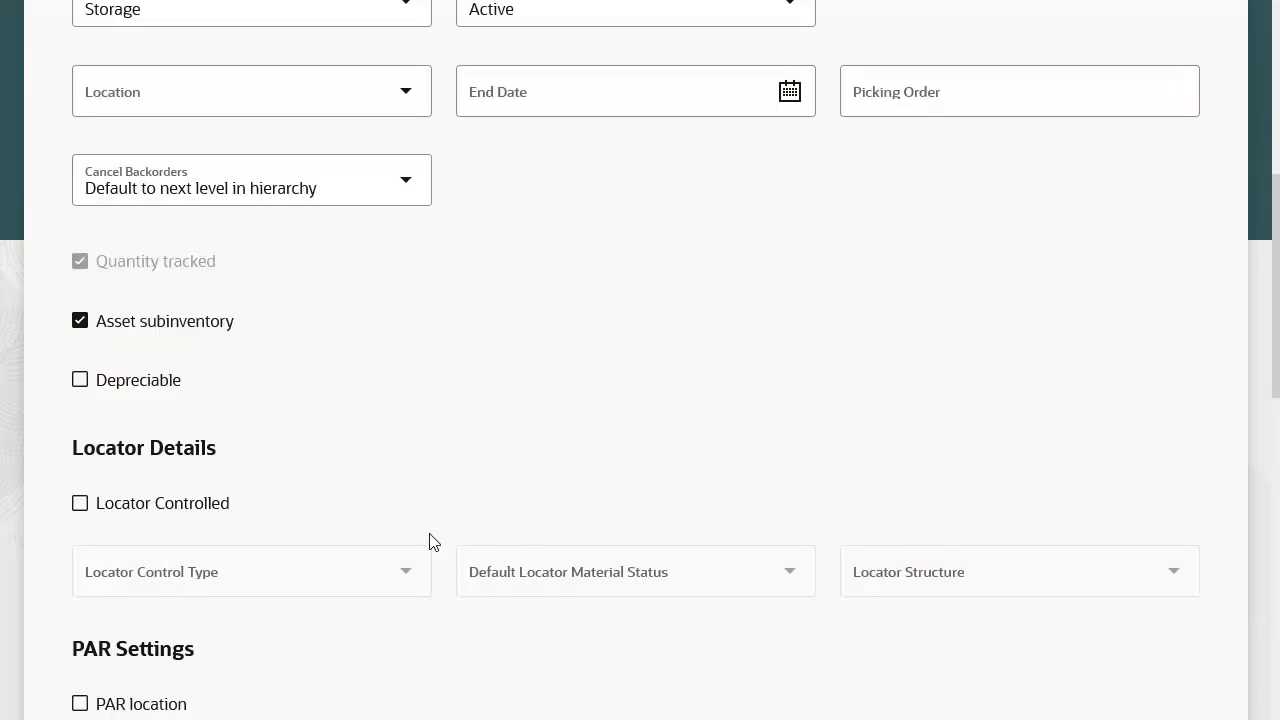
pyautogui.click(80, 504)
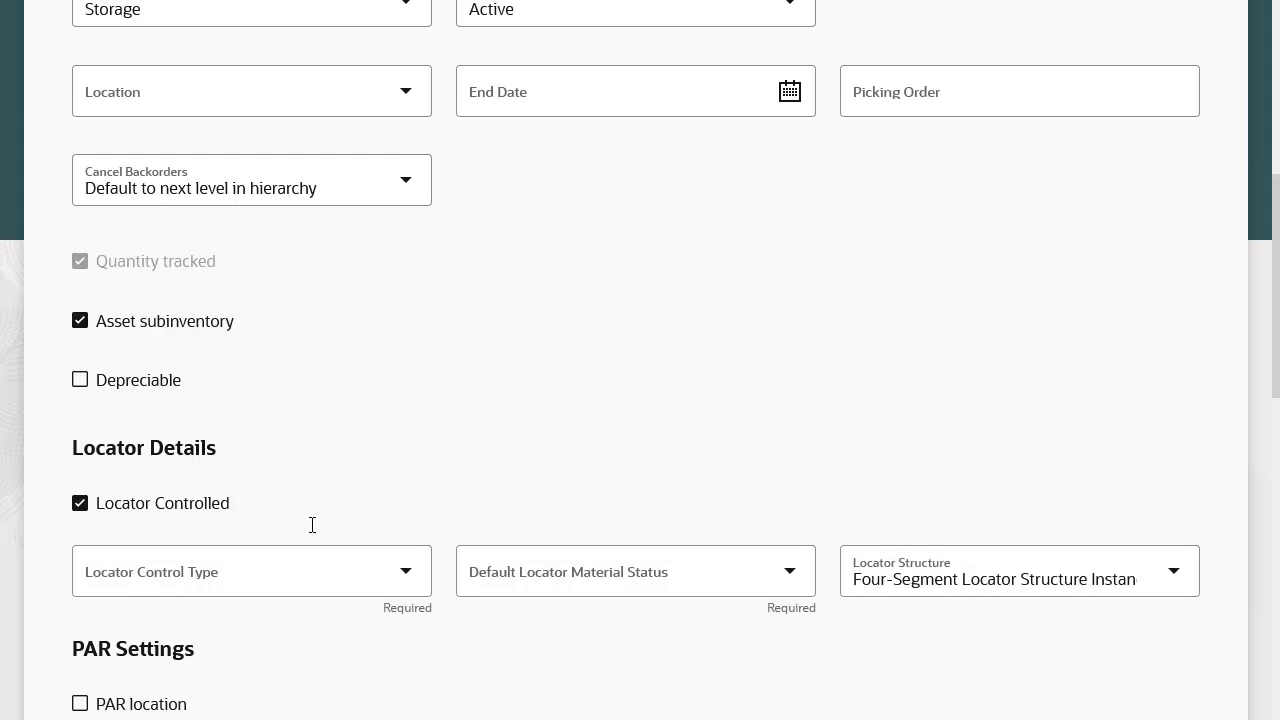
pyautogui.click(372, 582)
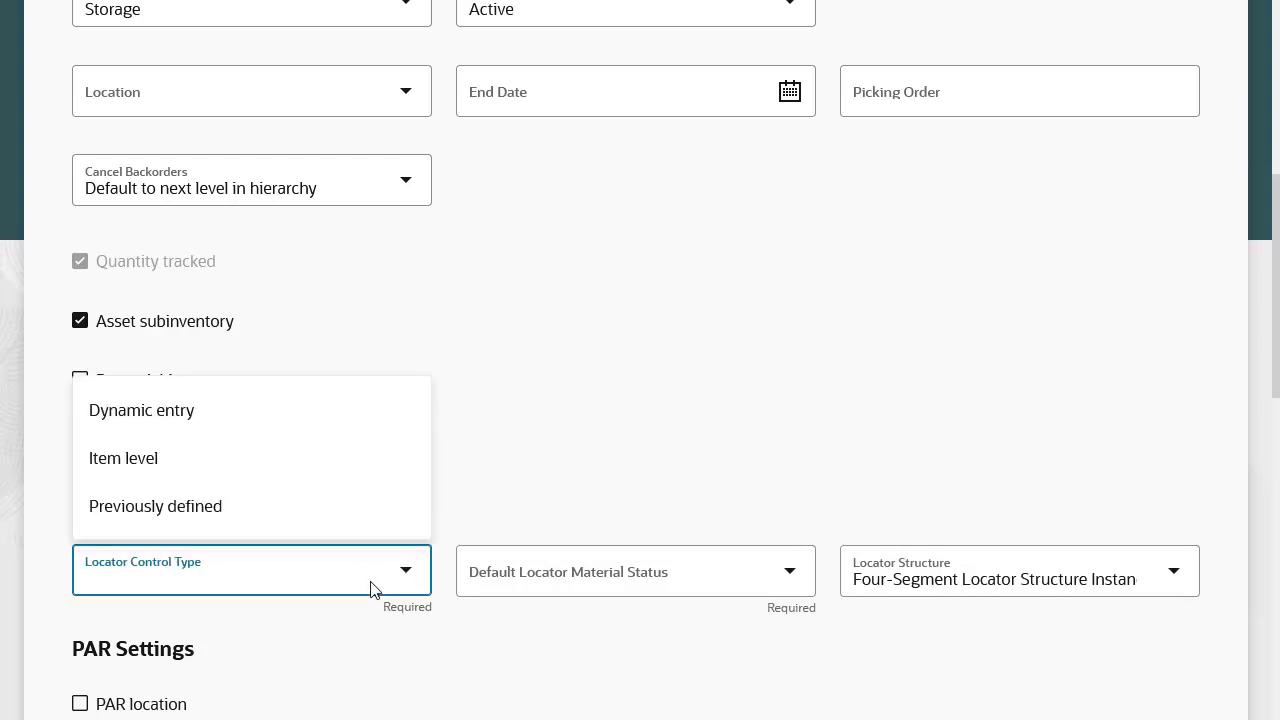
pyautogui.click(277, 515)
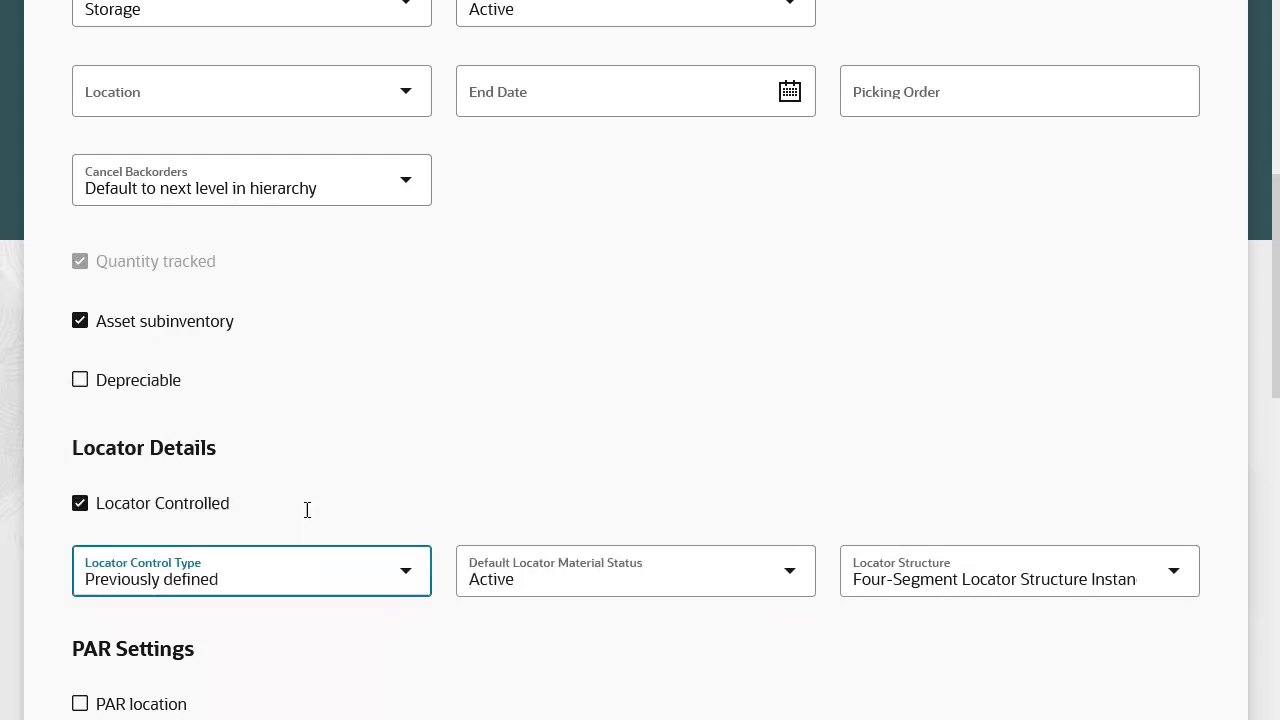
pyautogui.click(1006, 579)
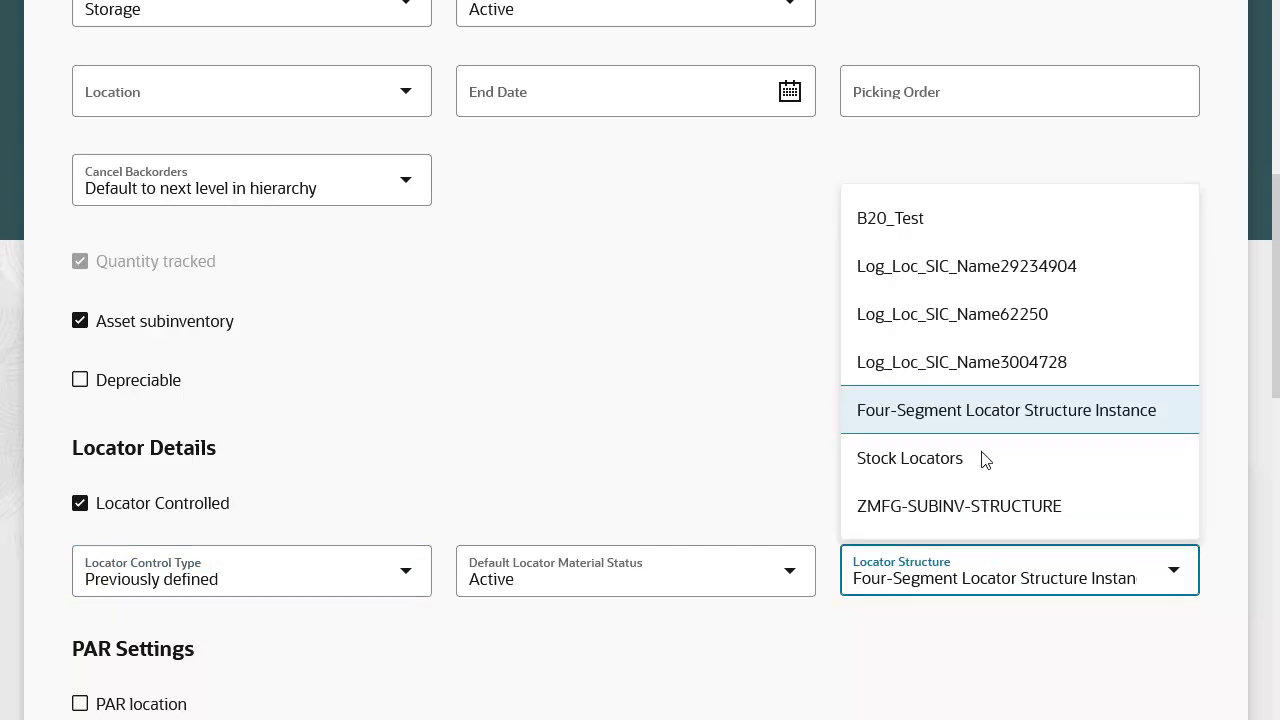
pyautogui.scroll(3, 984, 457)
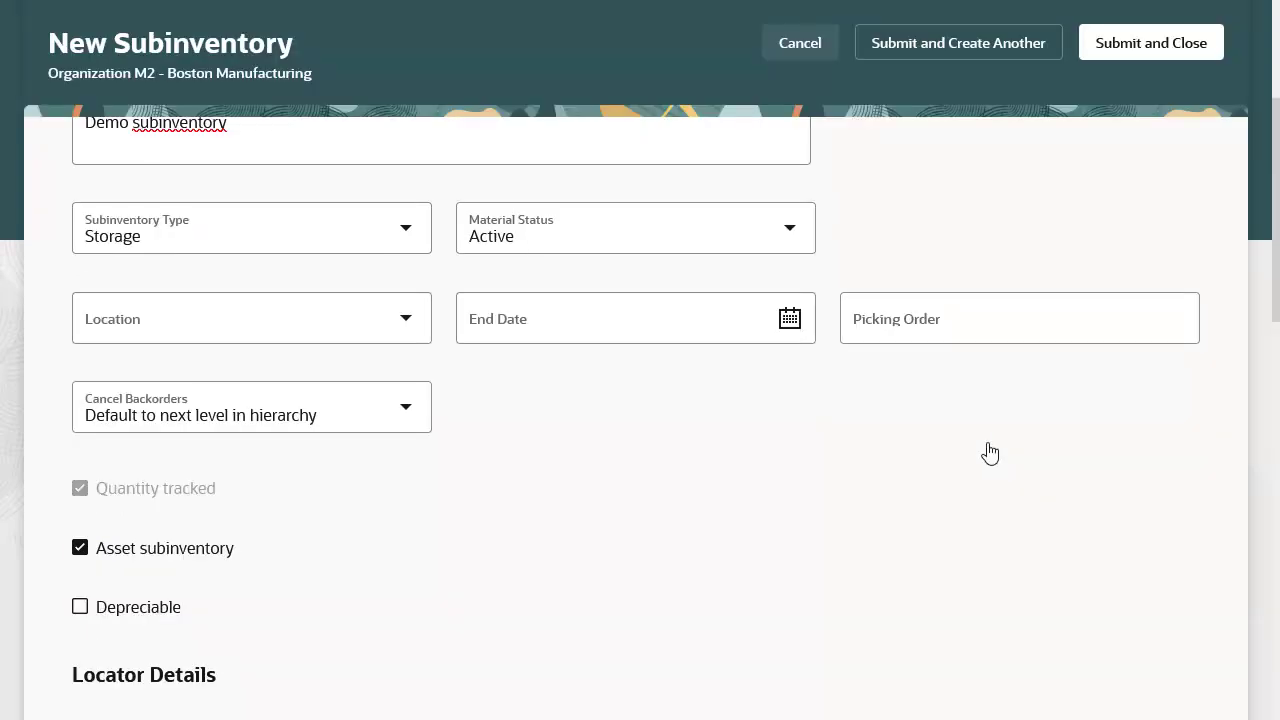
# Submit DemoSub1 and select it at the top of the Boston Manufacturing subinventories list
pyautogui.click(1142, 45)
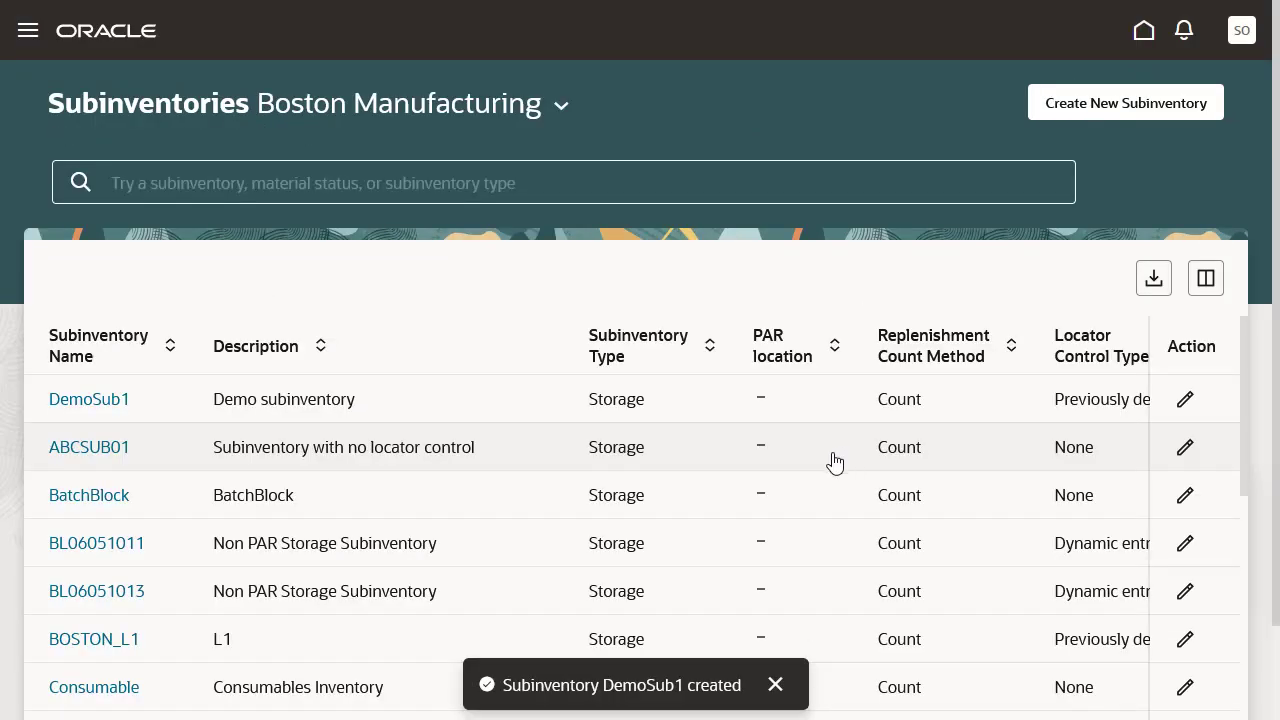
pyautogui.click(778, 688)
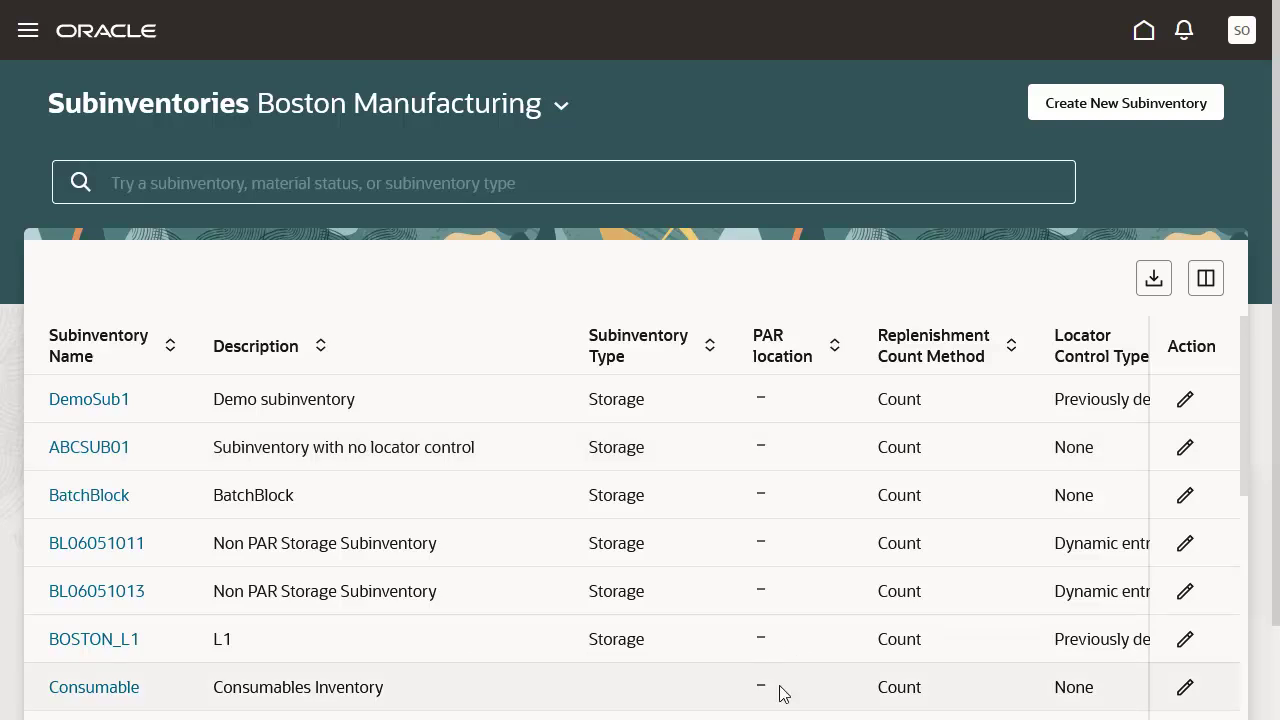
pyautogui.click(808, 412)
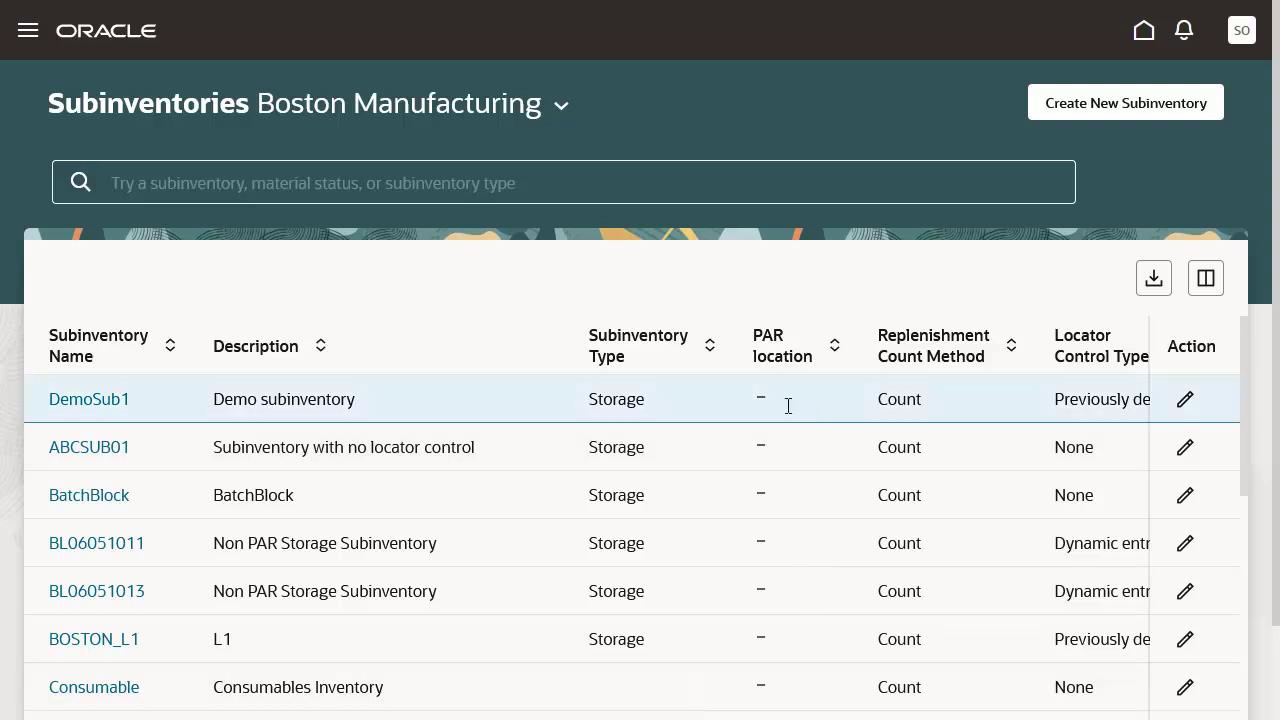
# Search for DemoSub1 and open its Subinventory Details page
pyautogui.click(715, 183)
pyautogui.write('DemoSub1')
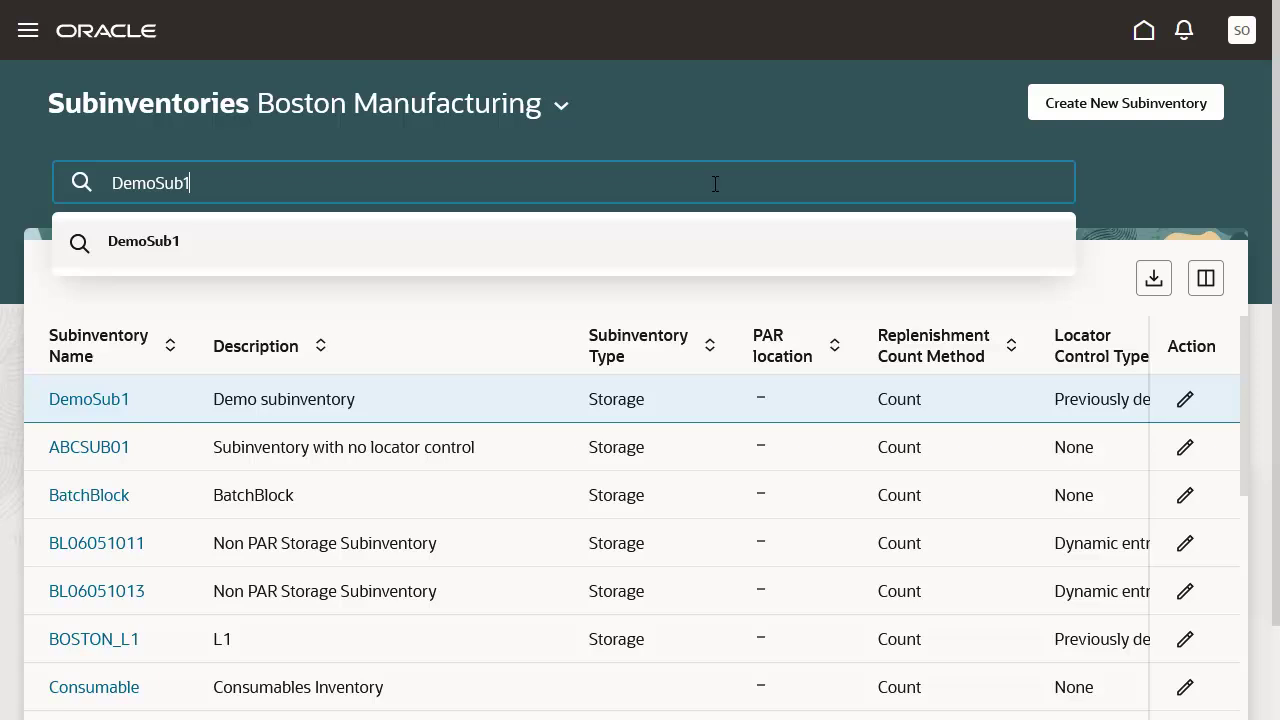
pyautogui.press('Return')
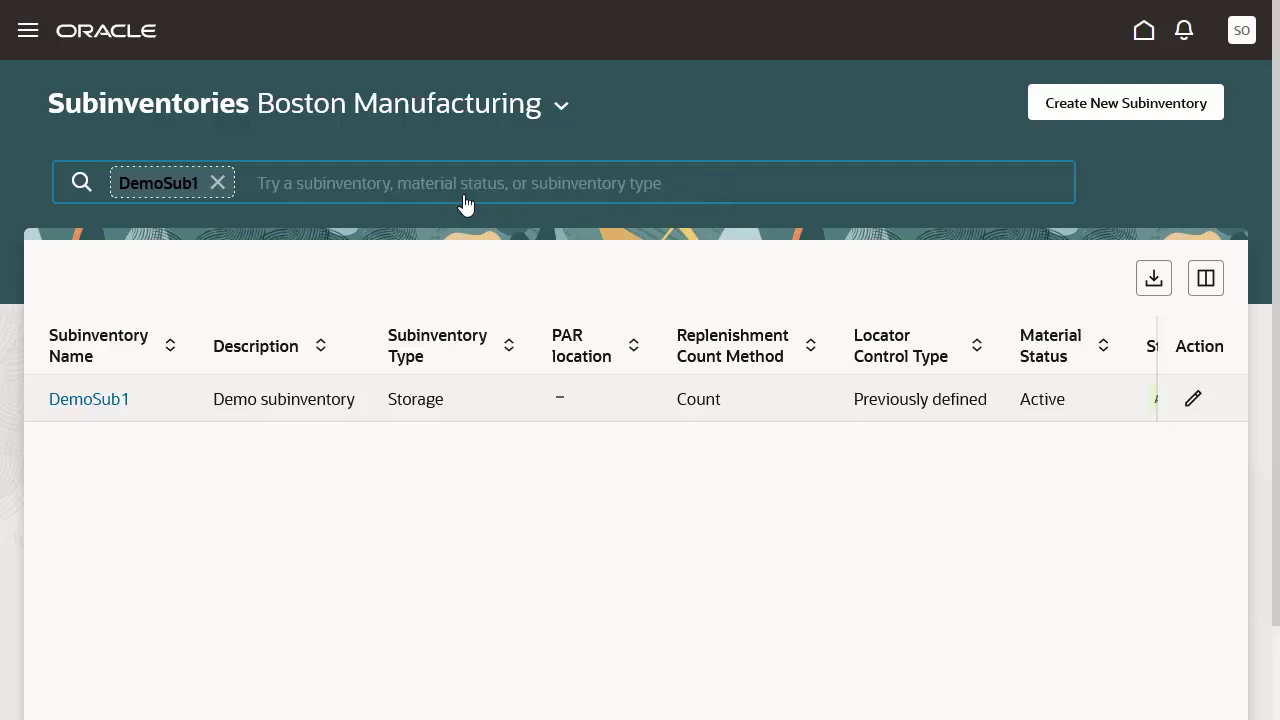
pyautogui.click(101, 401)
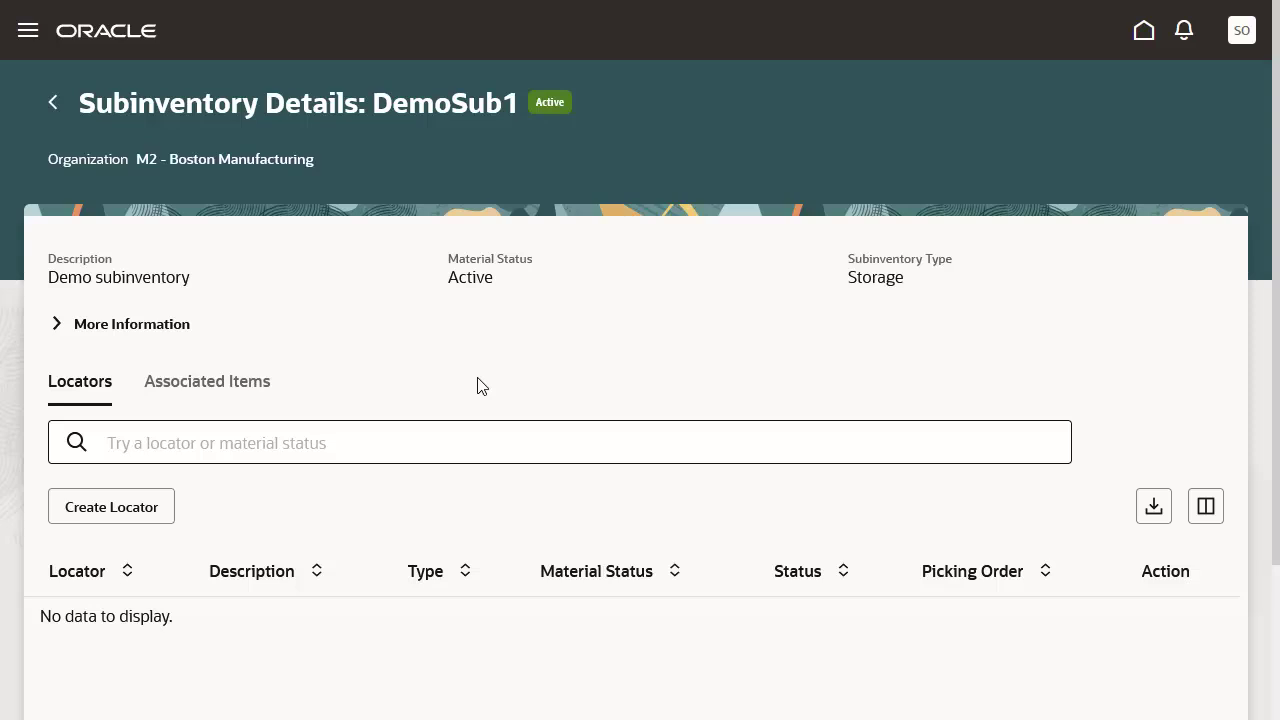
# Check DemoSub1's More Information section, then start a new locator using Stock Locators
pyautogui.scroll(-2, 478, 386)
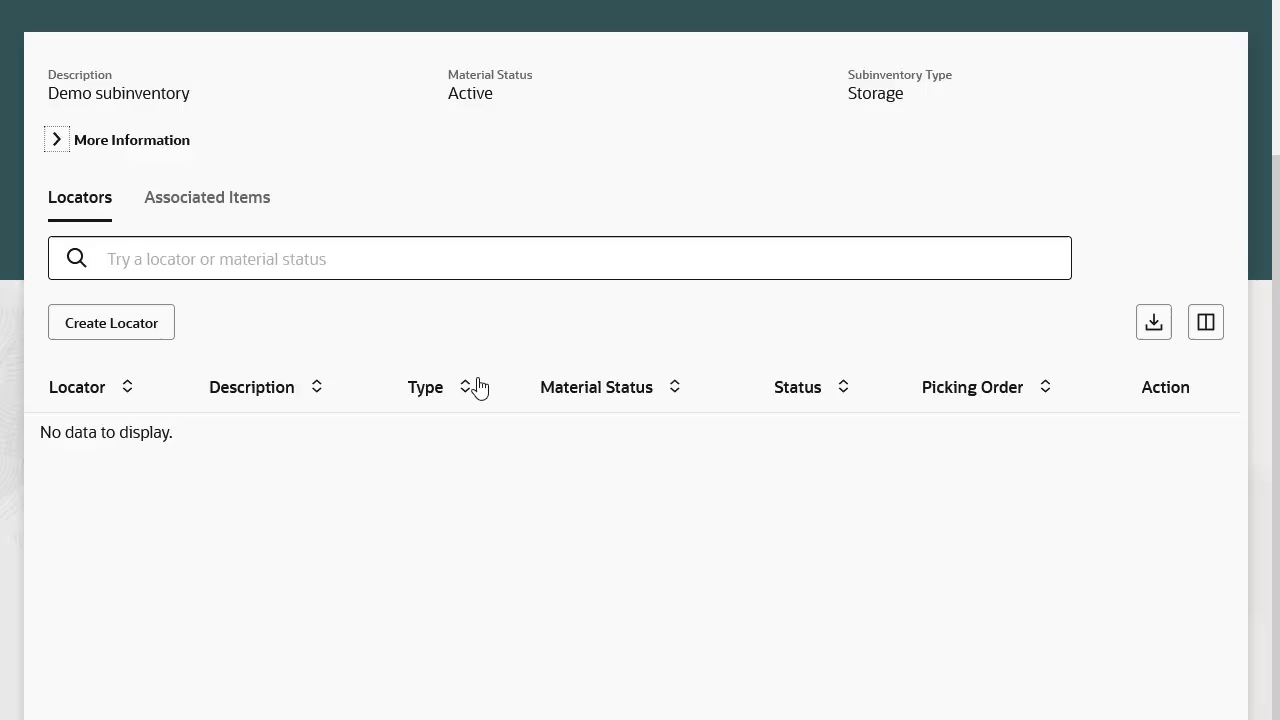
pyautogui.click(56, 140)
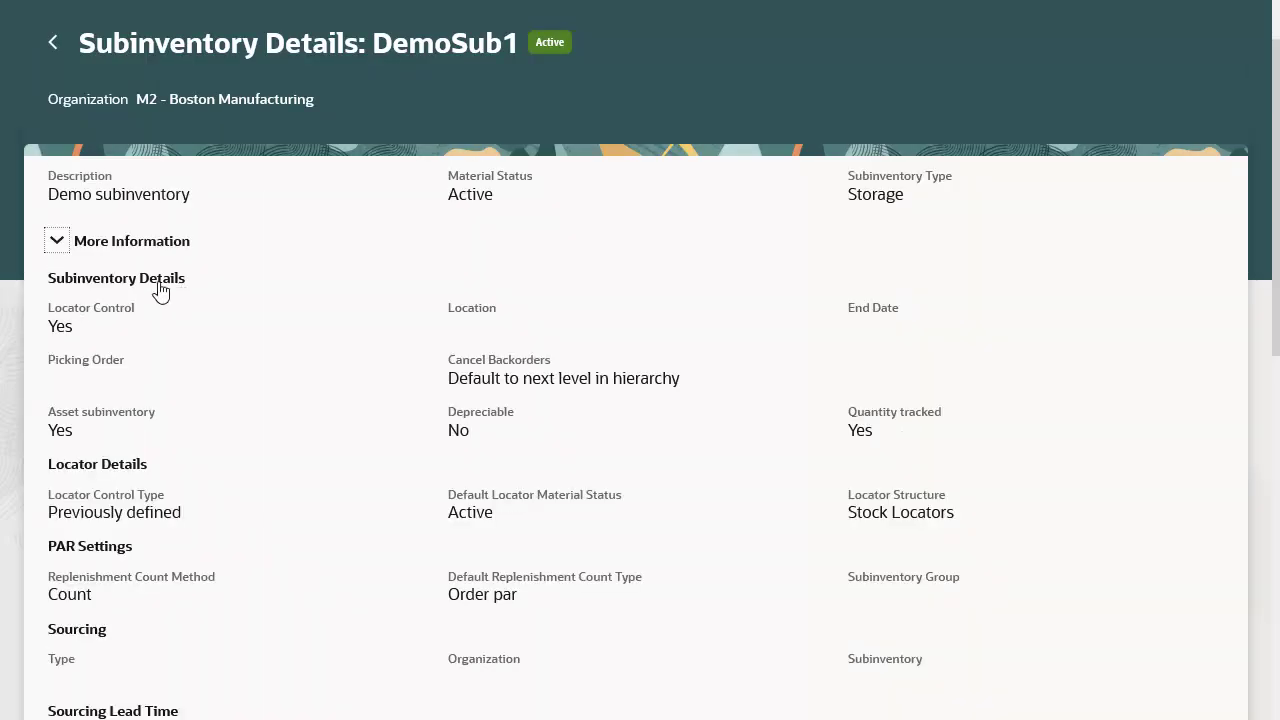
pyautogui.click(60, 246)
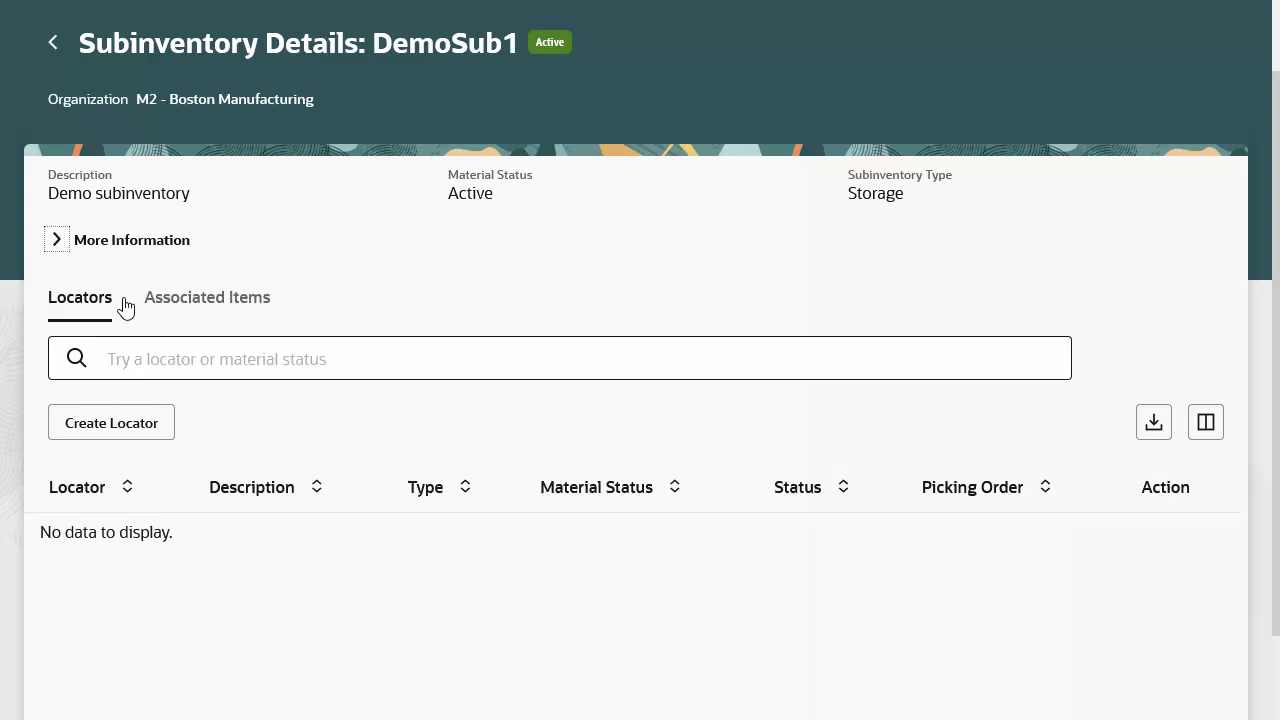
pyautogui.click(139, 422)
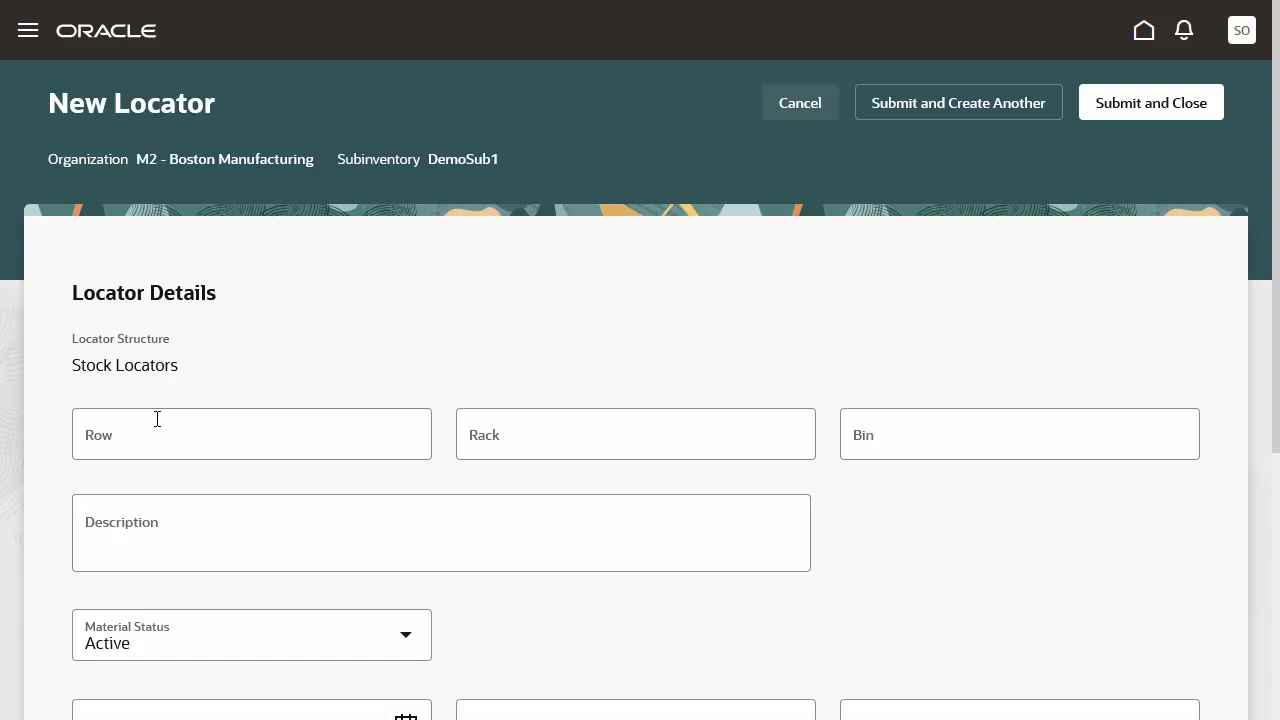
# Create locator Row 1, Rack 1, Bin 1 described as 'Demo Locator' and submit it
pyautogui.click(162, 434)
pyautogui.write('1')
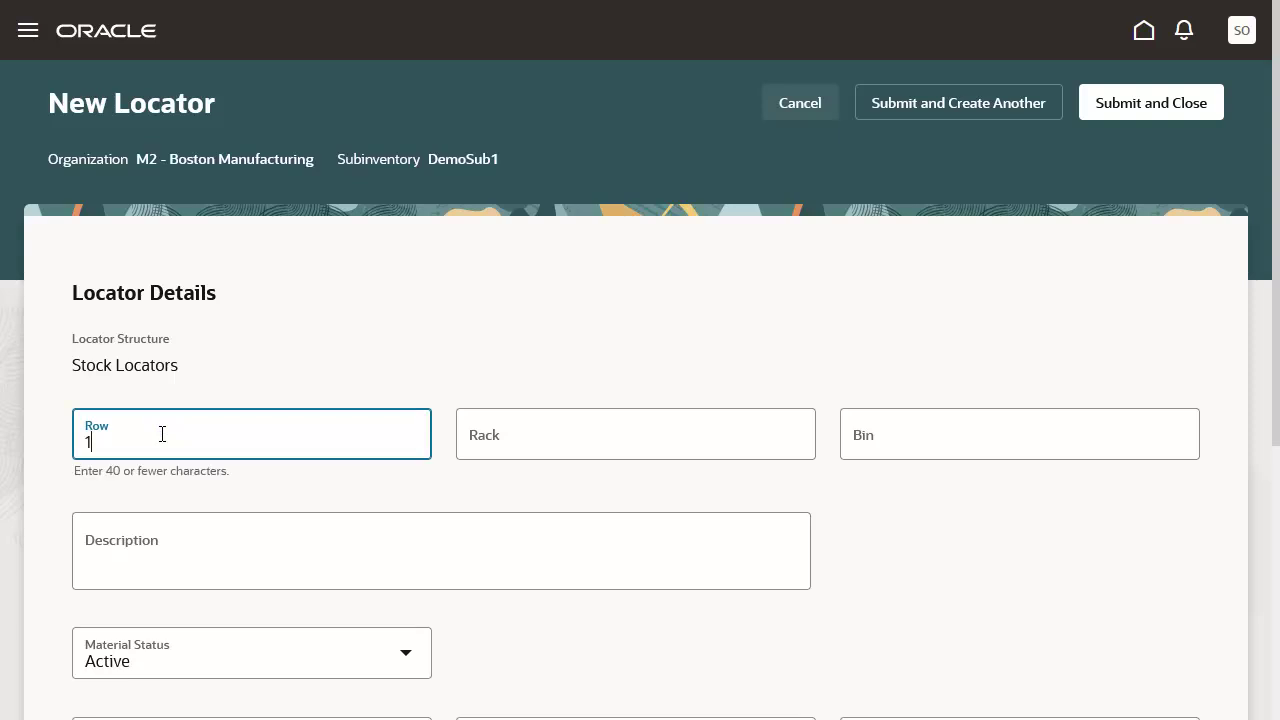
pyautogui.press('Tab')
pyautogui.write('1')
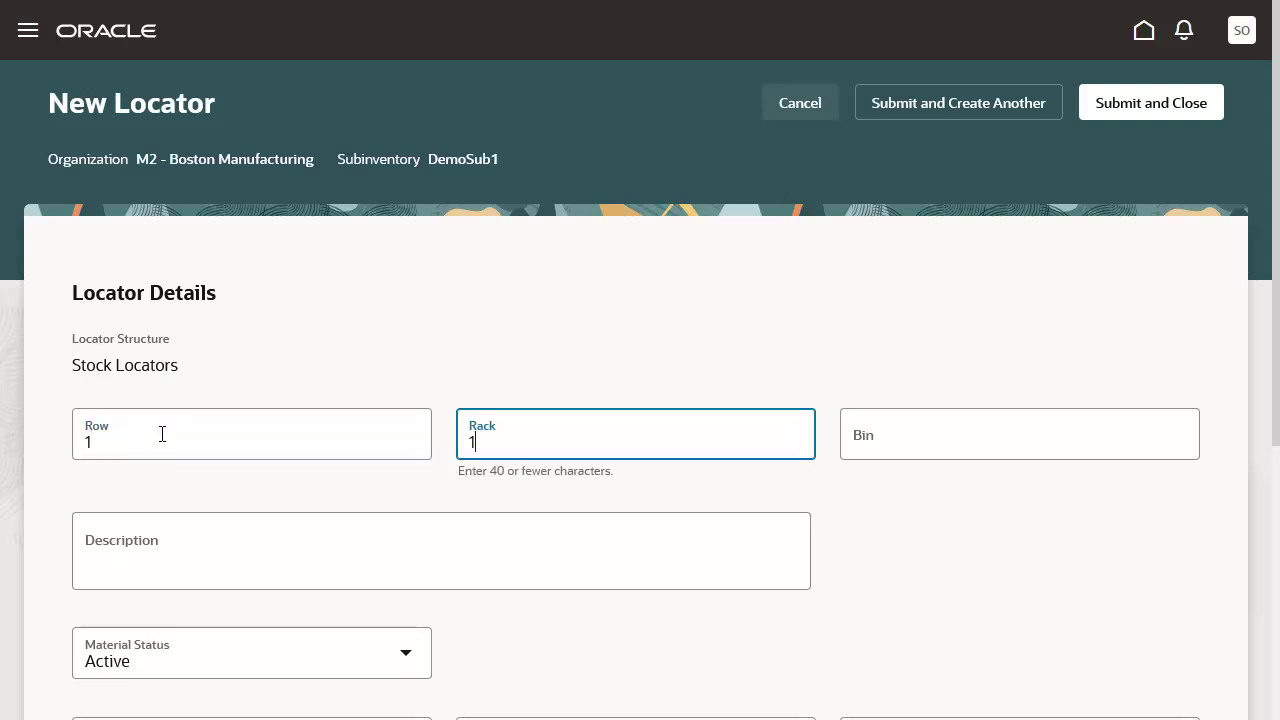
pyautogui.press('Tab')
pyautogui.write('1')
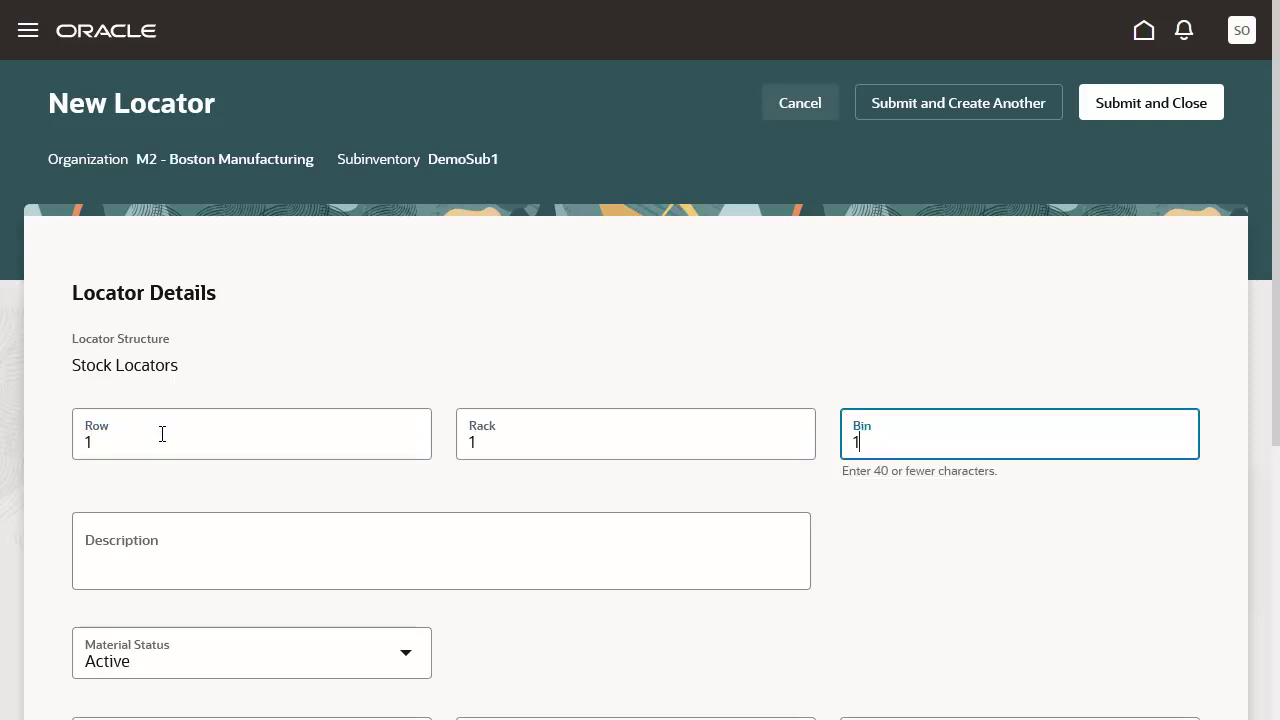
pyautogui.press('Tab')
pyautogui.write('Demo Locator')
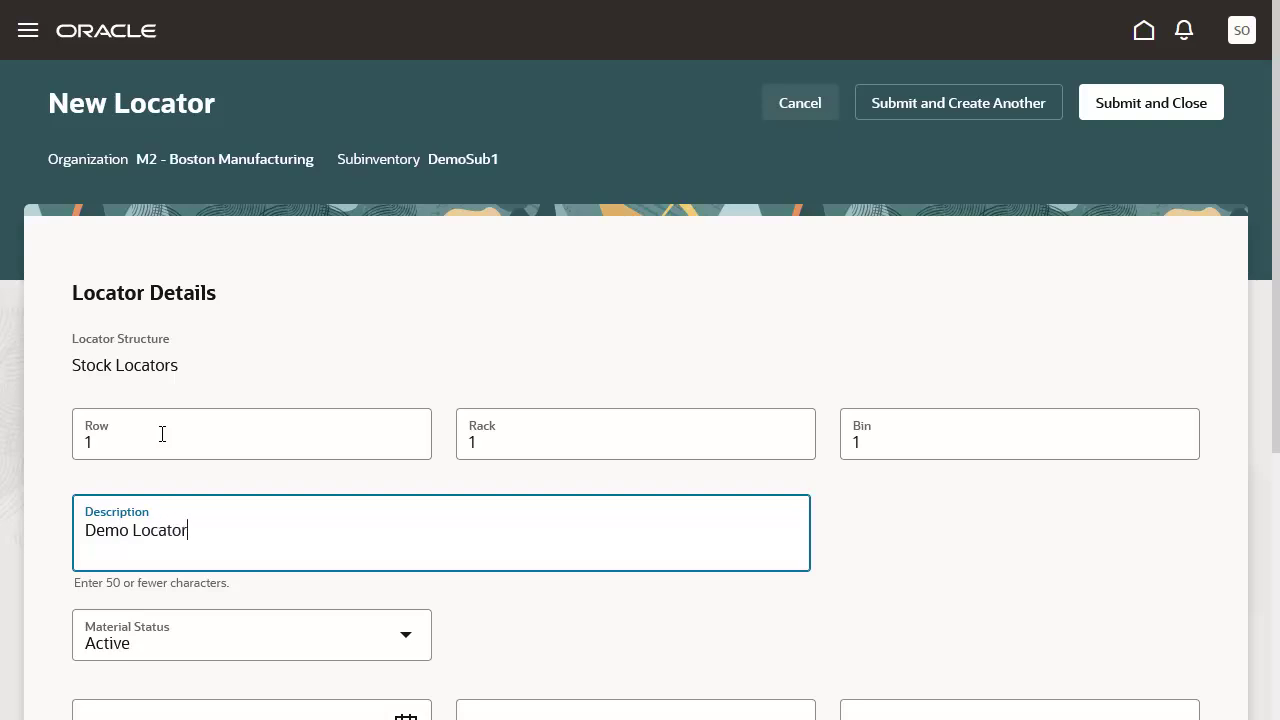
pyautogui.scroll(-1, 162, 433)
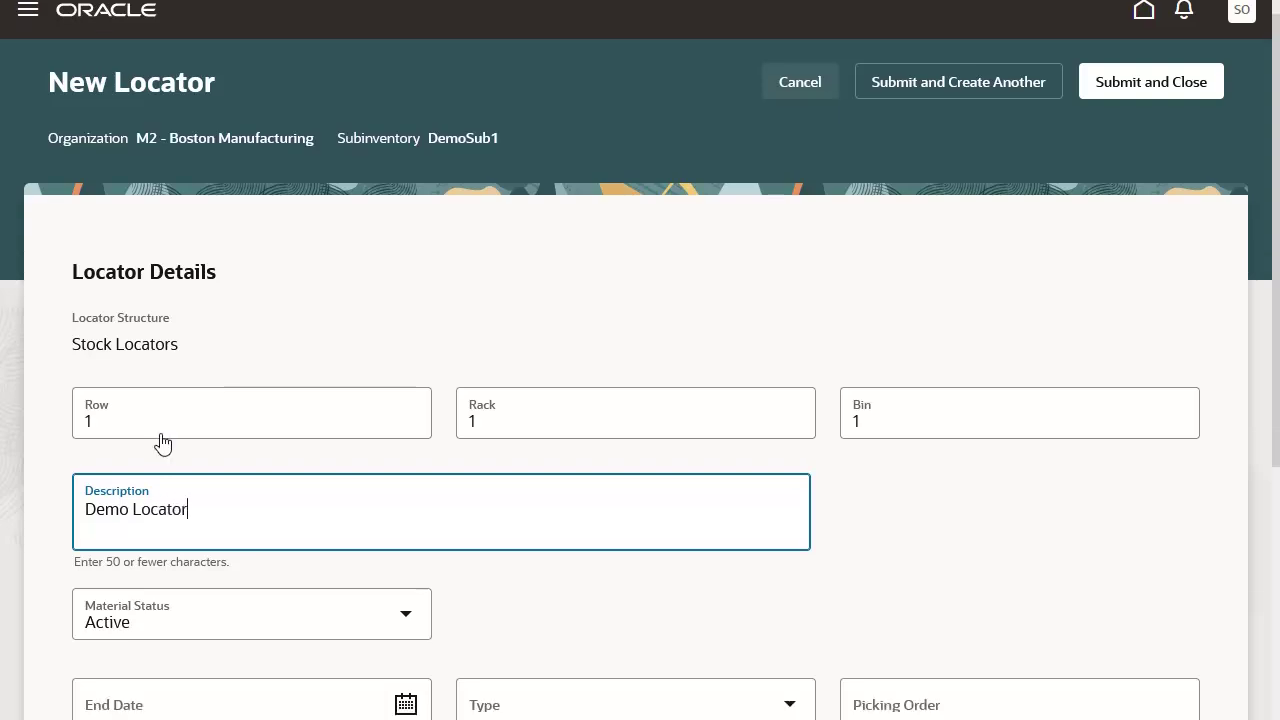
pyautogui.click(1139, 88)
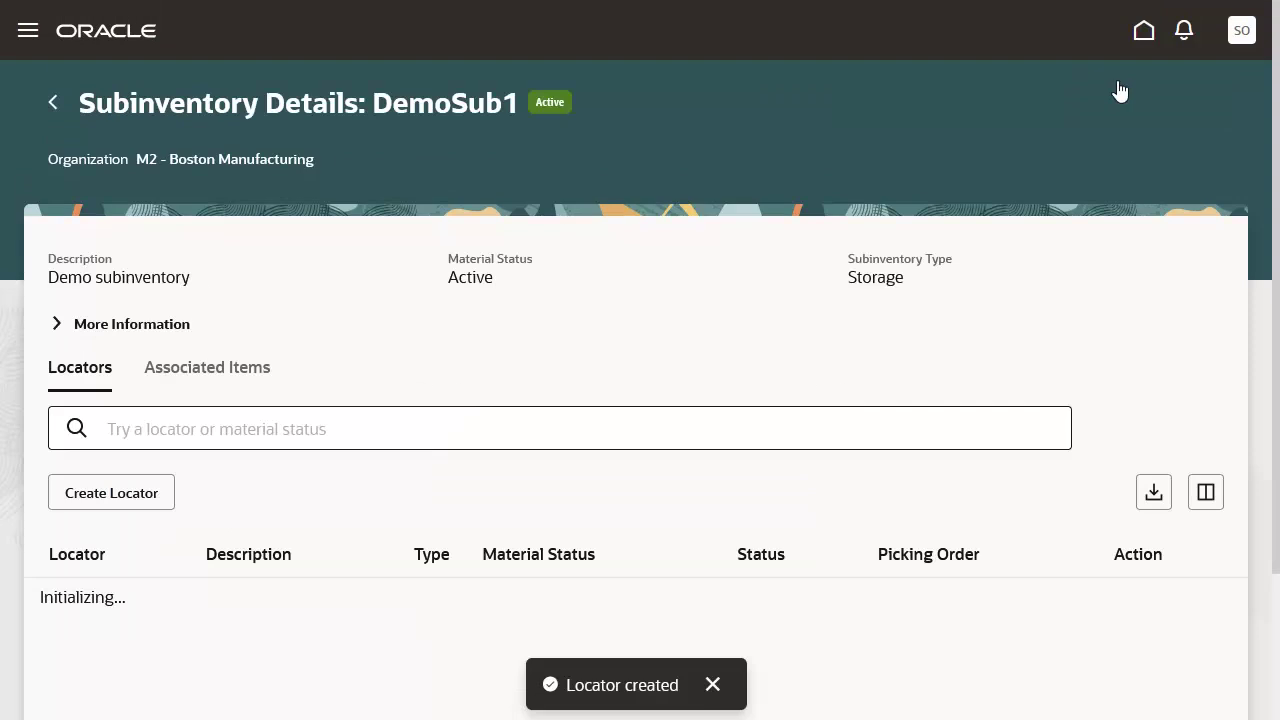
# Dismiss the locator confirmation and view DemoSub1's Associated Items list
pyautogui.click(713, 685)
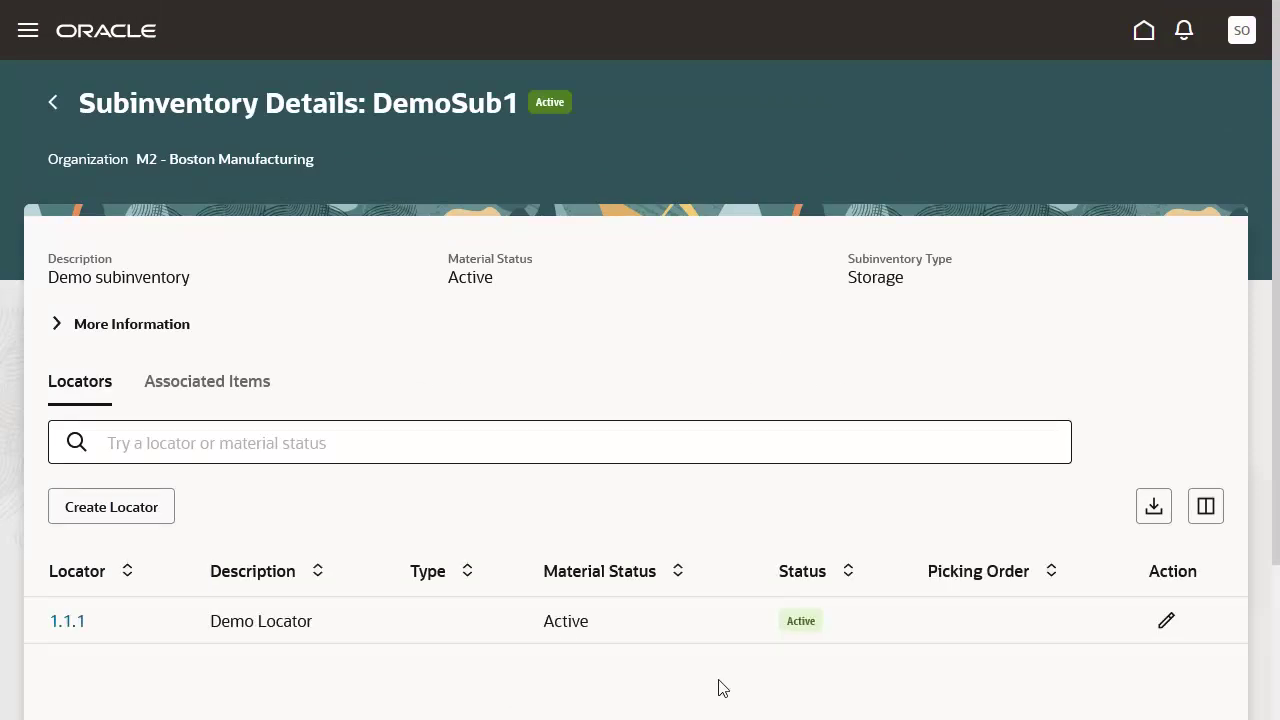
pyautogui.click(252, 390)
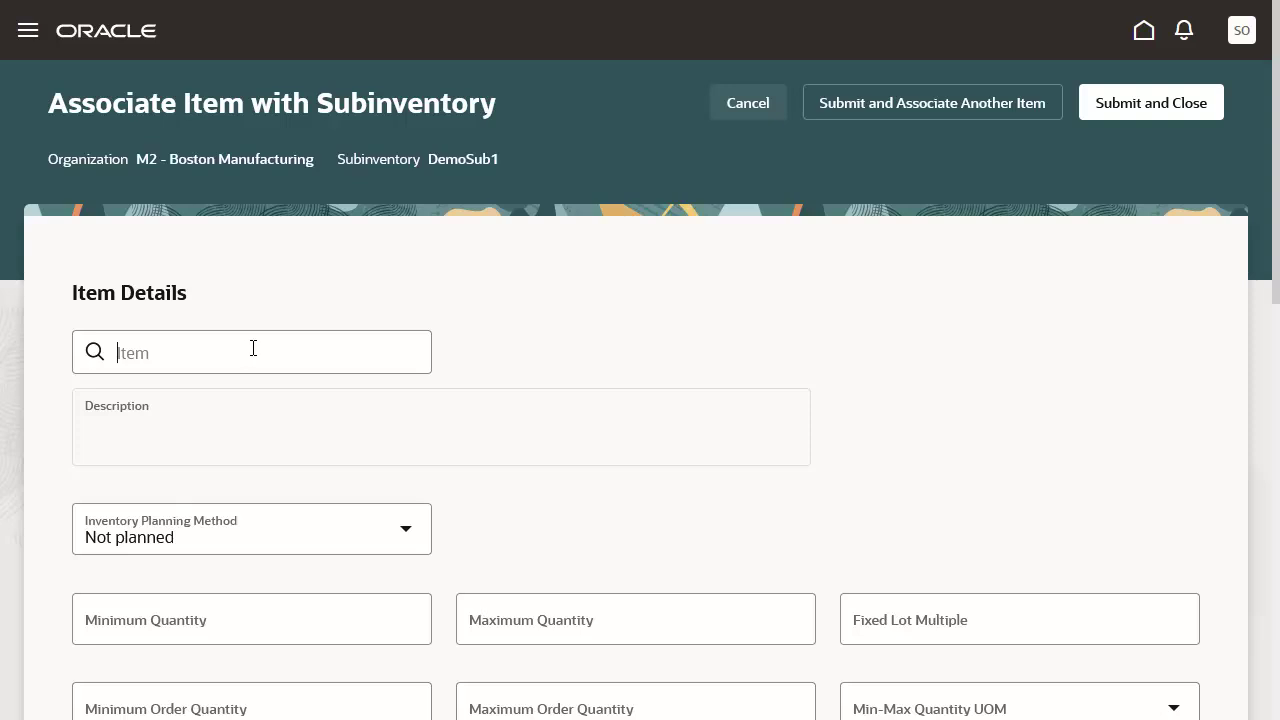
# Select item AS54888 and set its inventory planning method to Min-max planning
pyautogui.write('AS54')
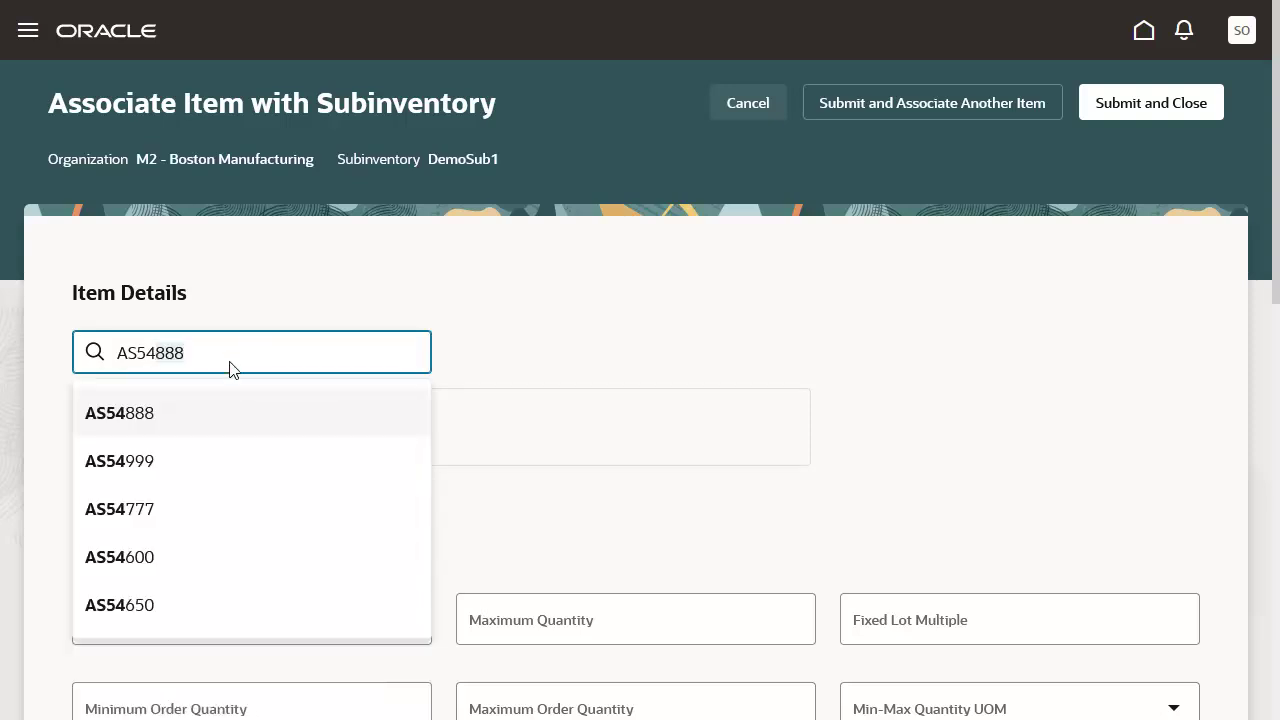
pyautogui.click(224, 398)
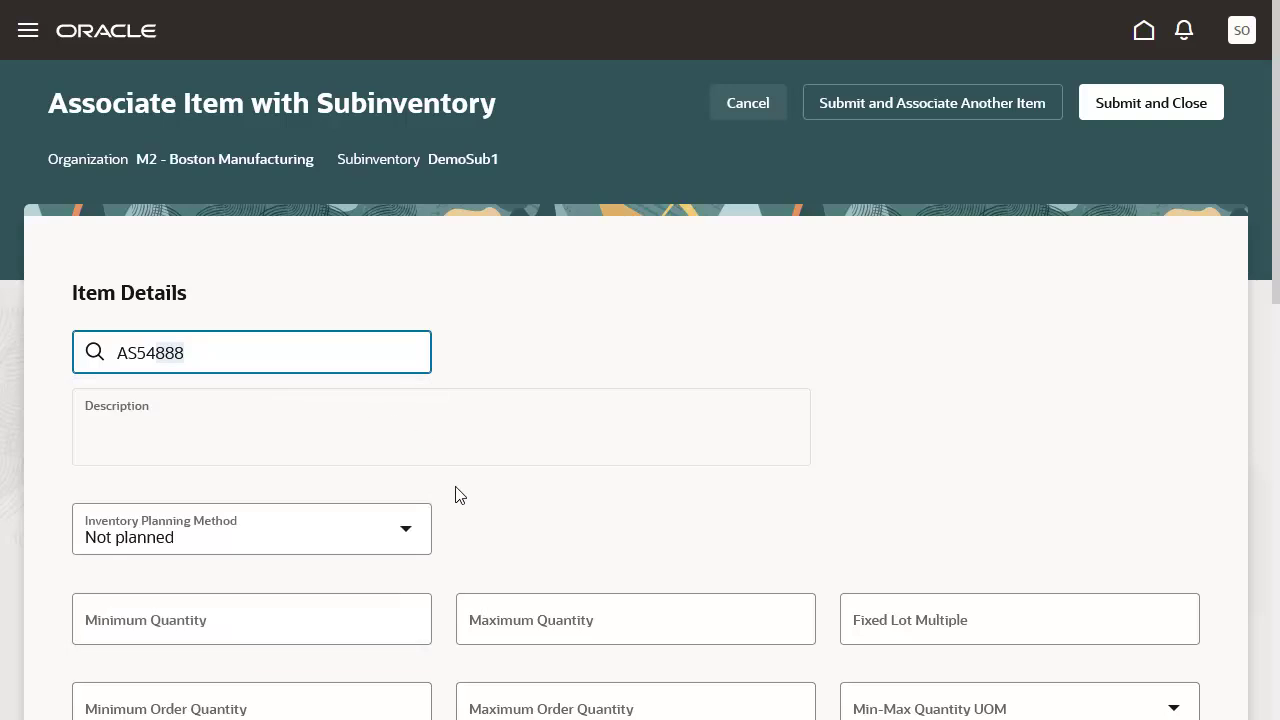
pyautogui.scroll(-1, 455, 495)
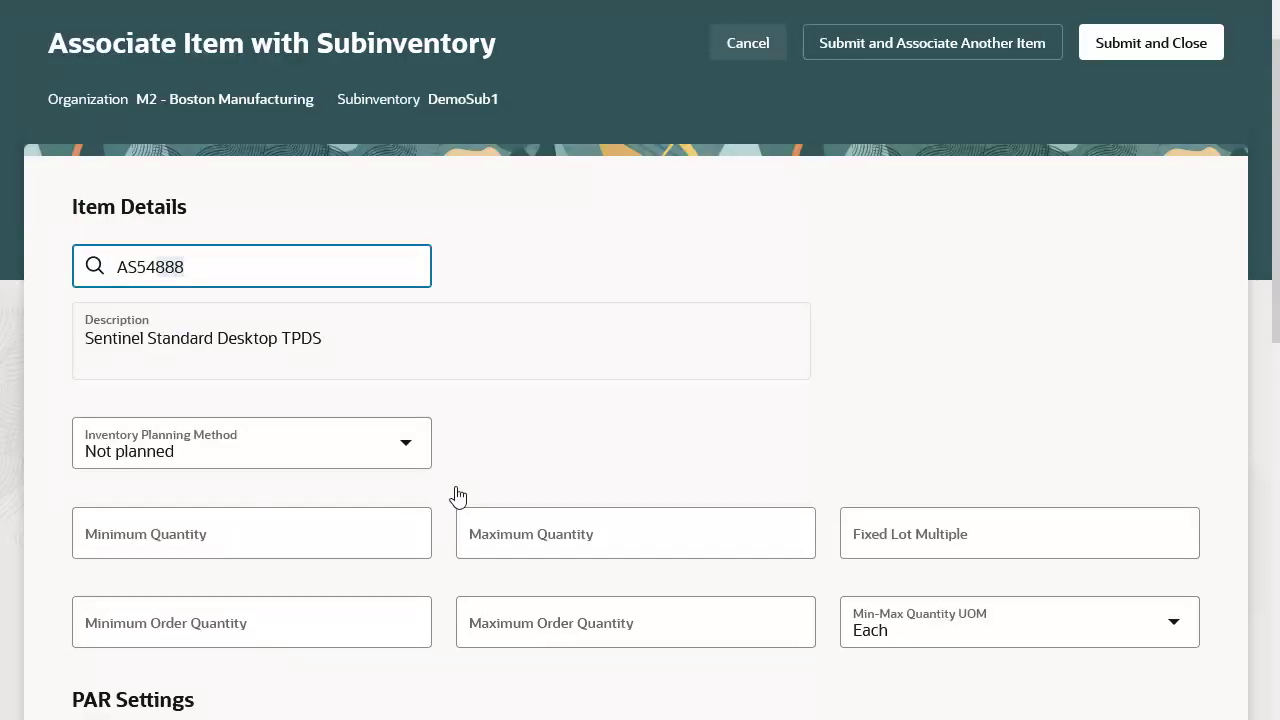
pyautogui.click(404, 446)
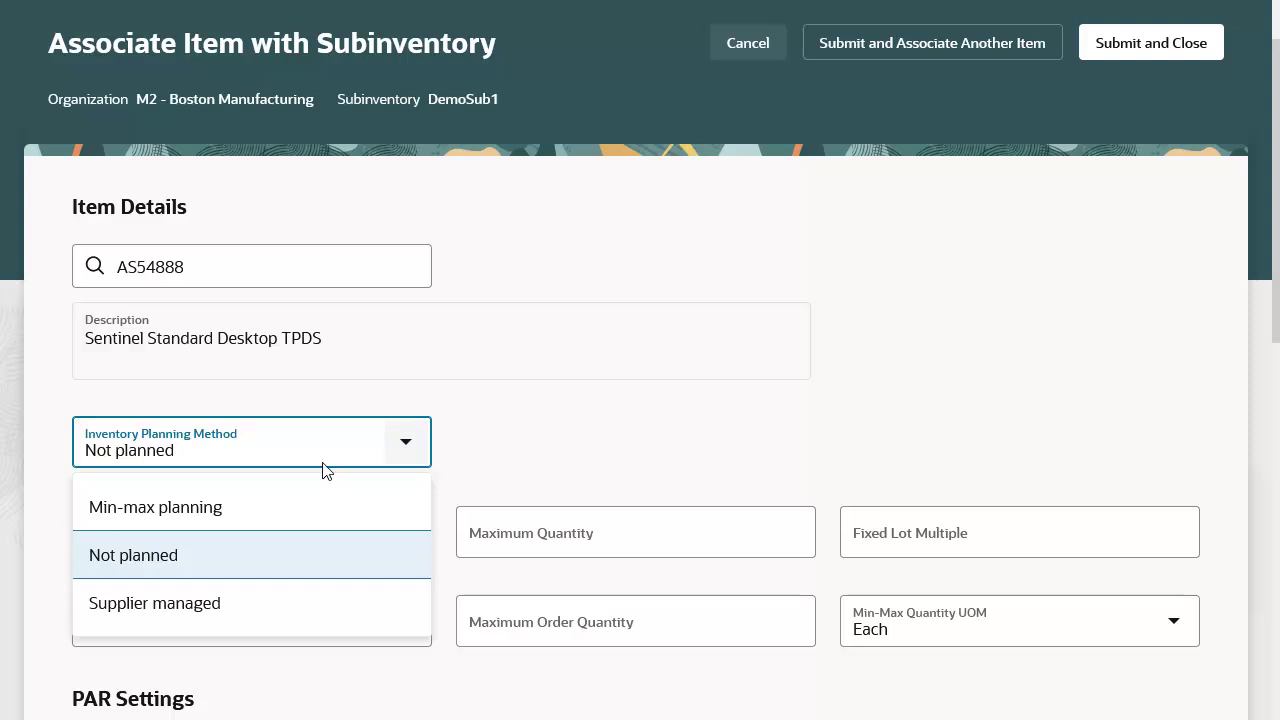
pyautogui.click(309, 508)
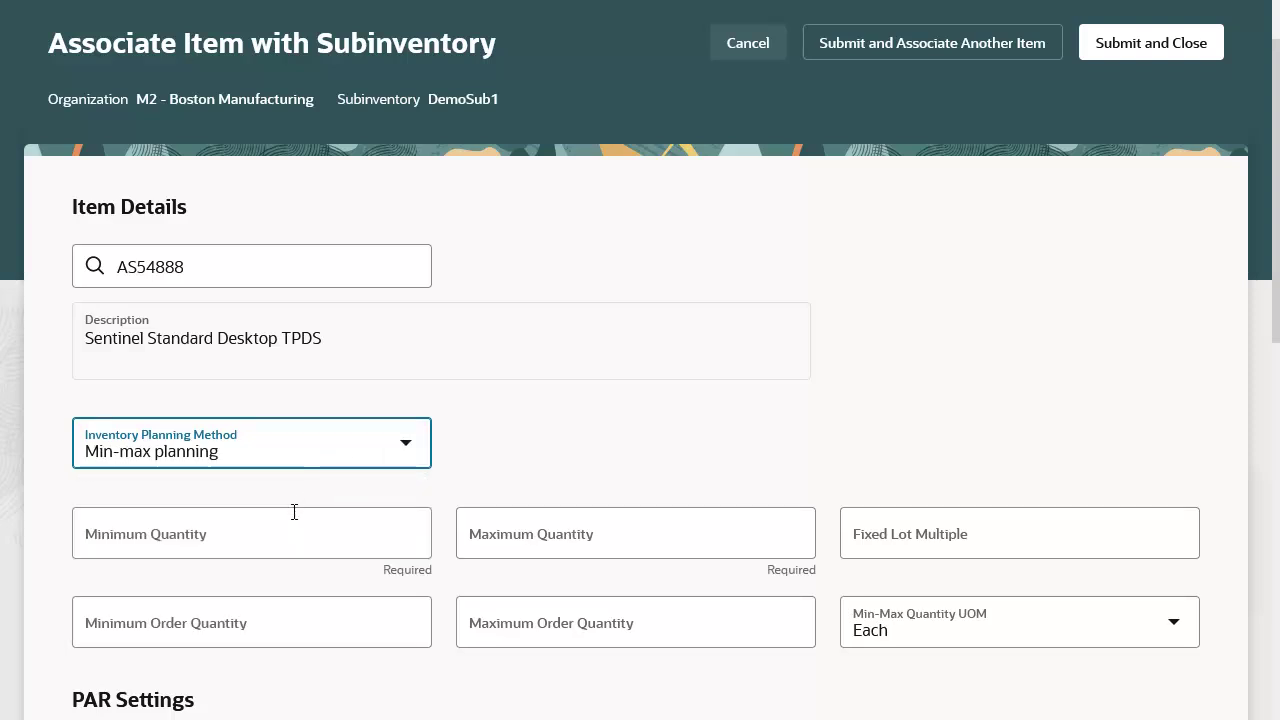
# Enter minimum quantity 10 and maximum 20, then submit and close the association
pyautogui.click(292, 527)
pyautogui.write('10')
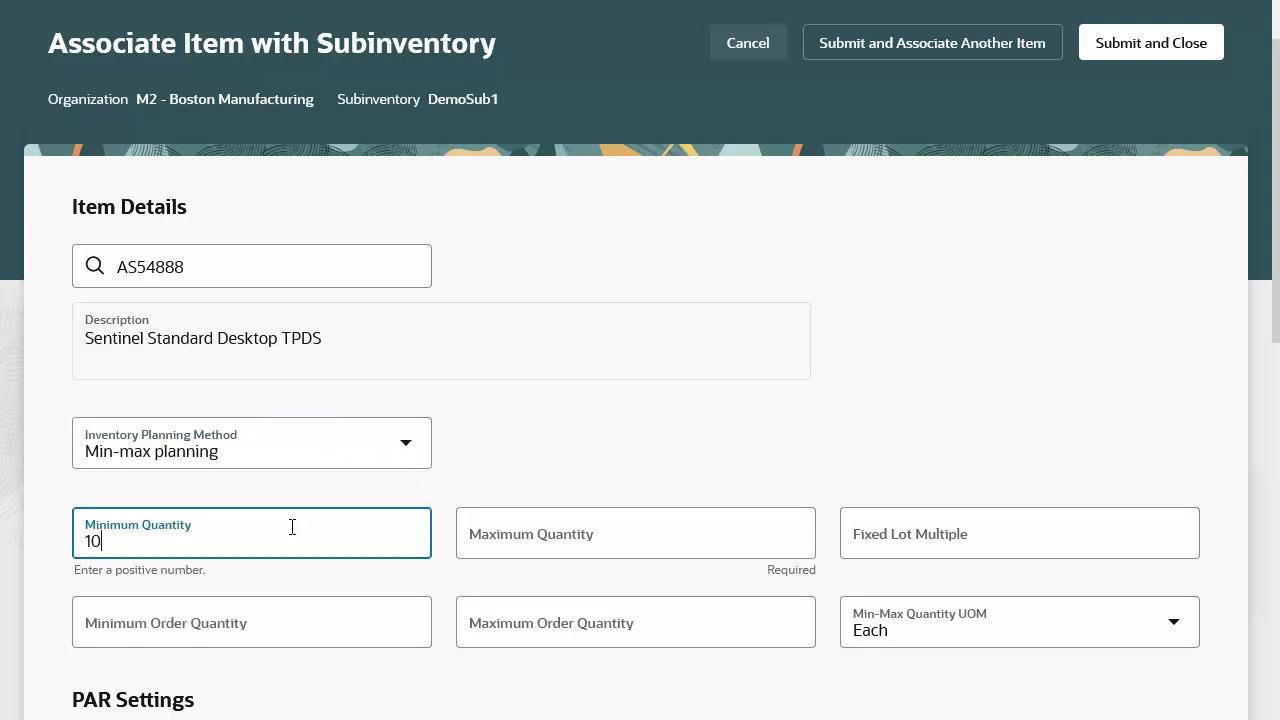
pyautogui.press('Tab')
pyautogui.write('20')
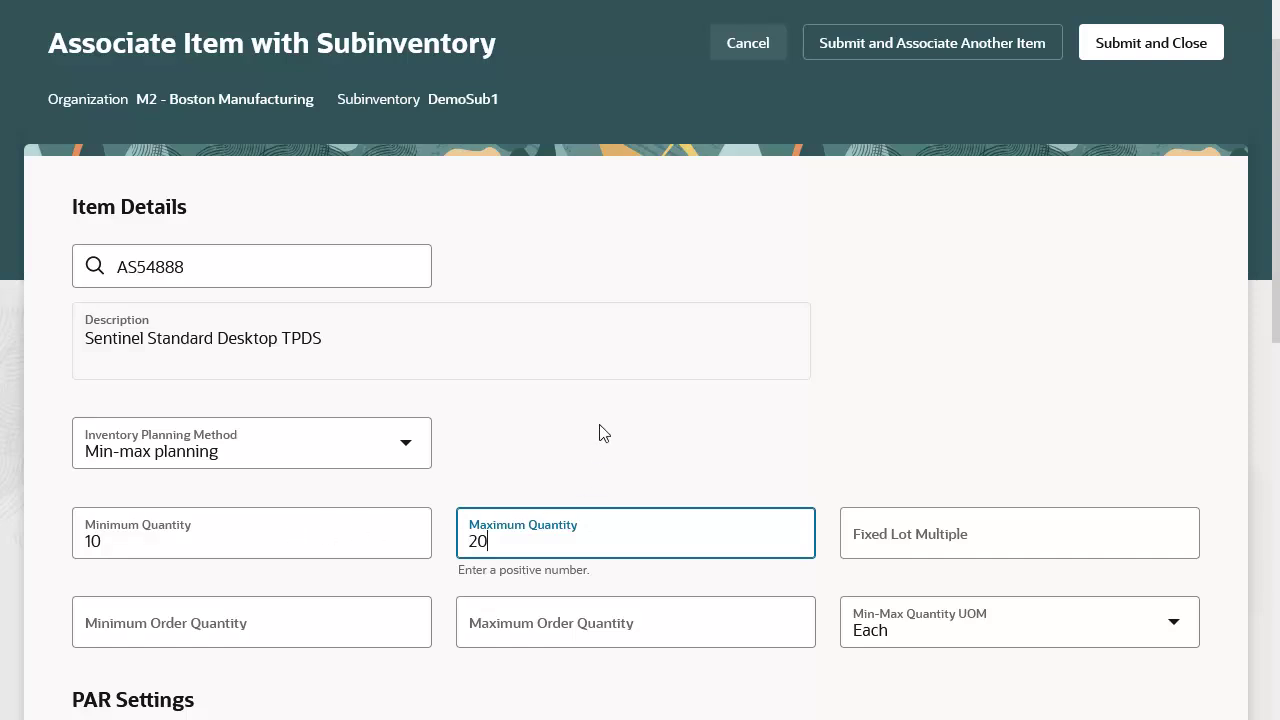
pyautogui.press('Tab')
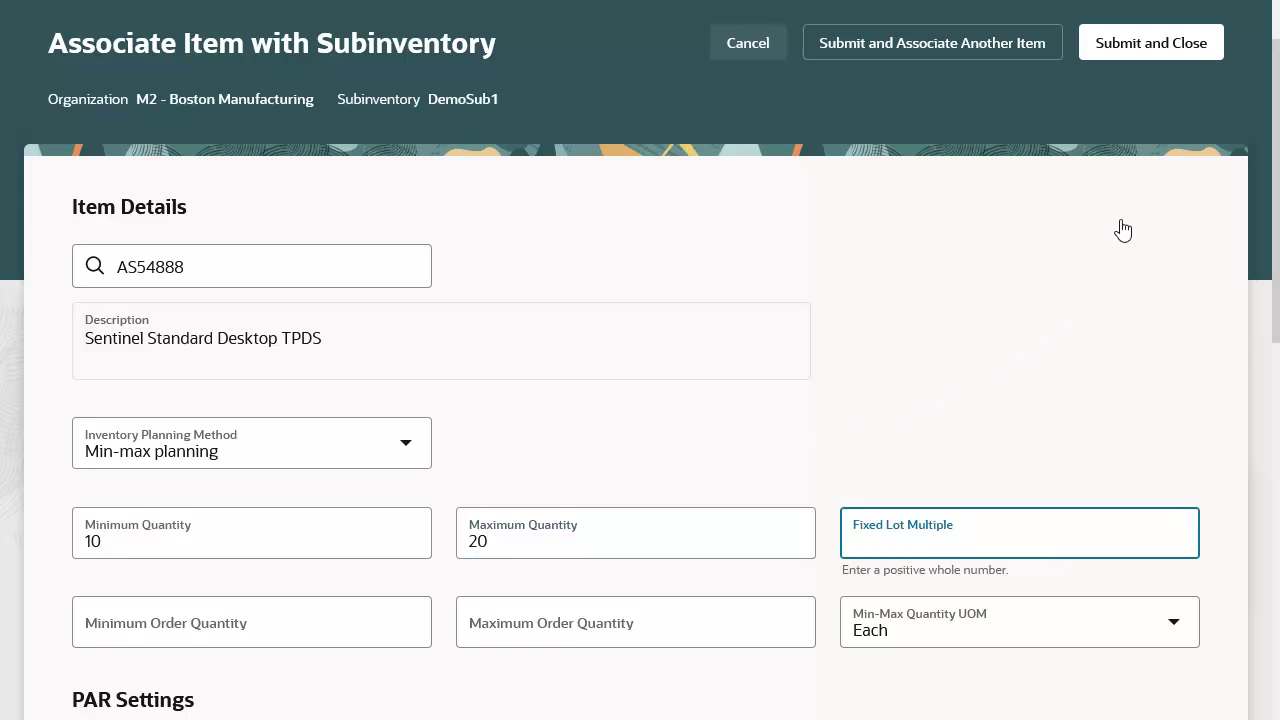
pyautogui.click(1151, 43)
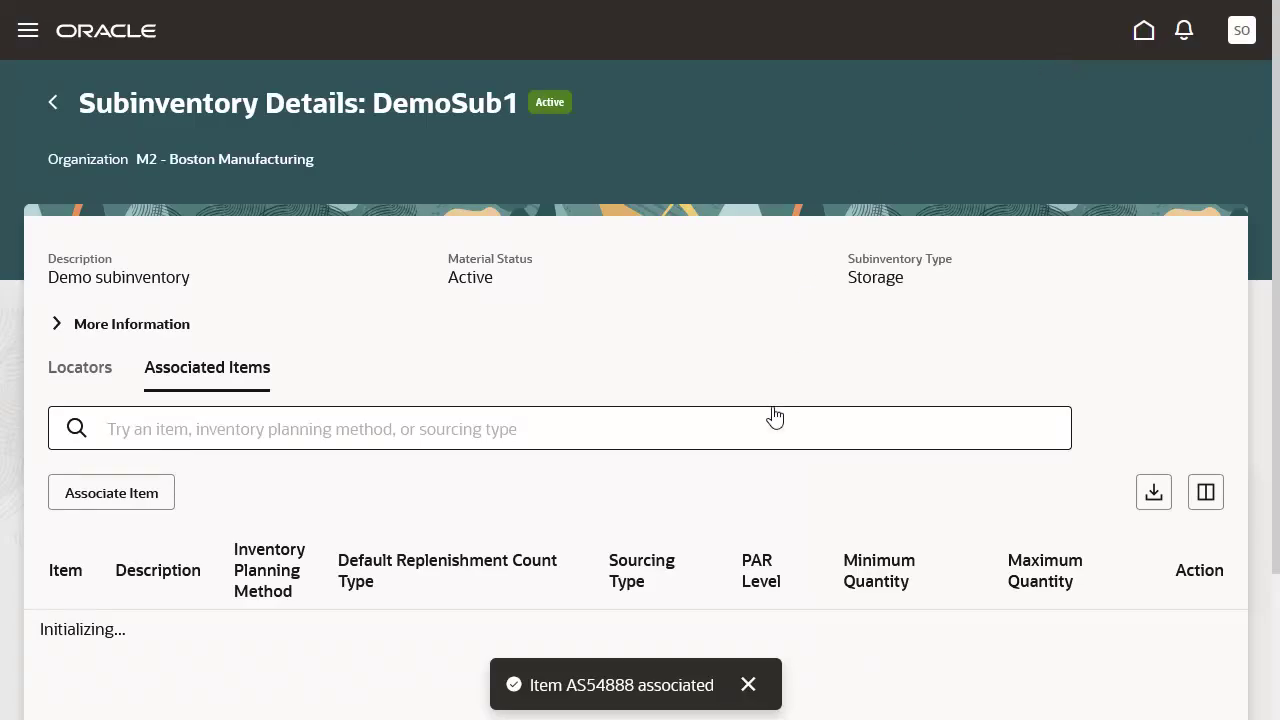
# Dismiss the item-associated confirmation and return to DemoSub1's Locators list
pyautogui.click(750, 686)
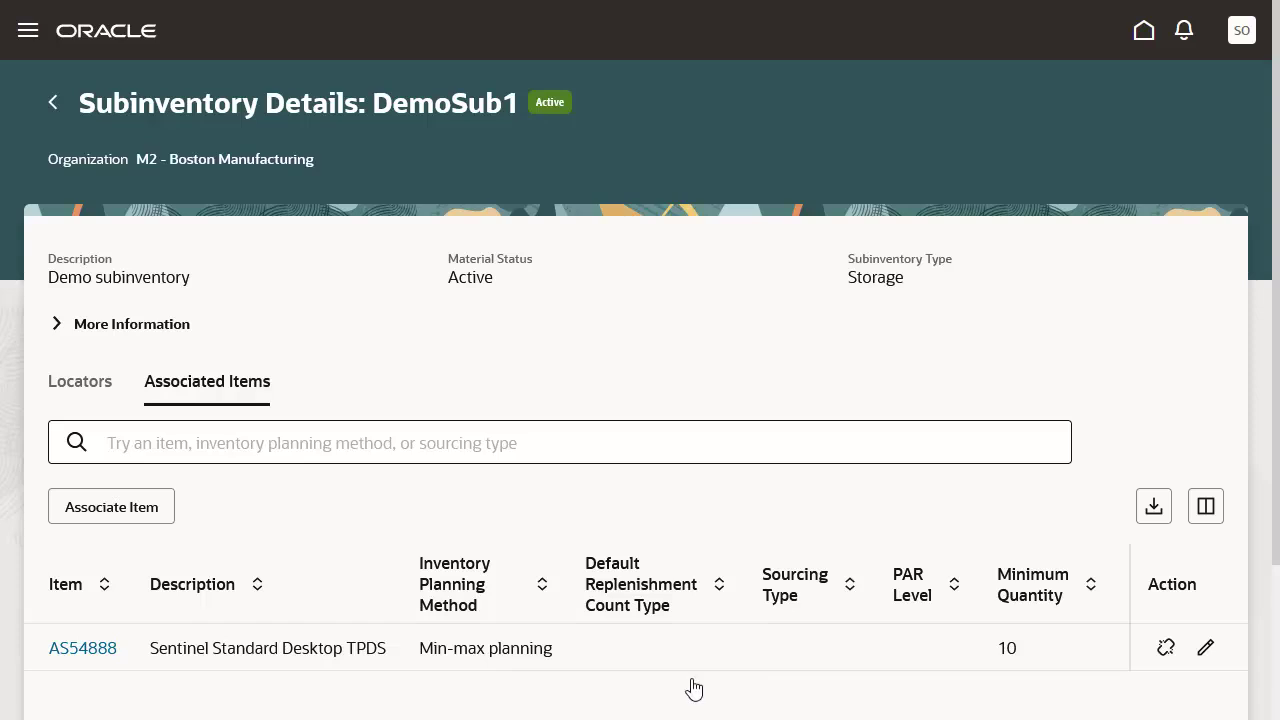
pyautogui.click(93, 385)
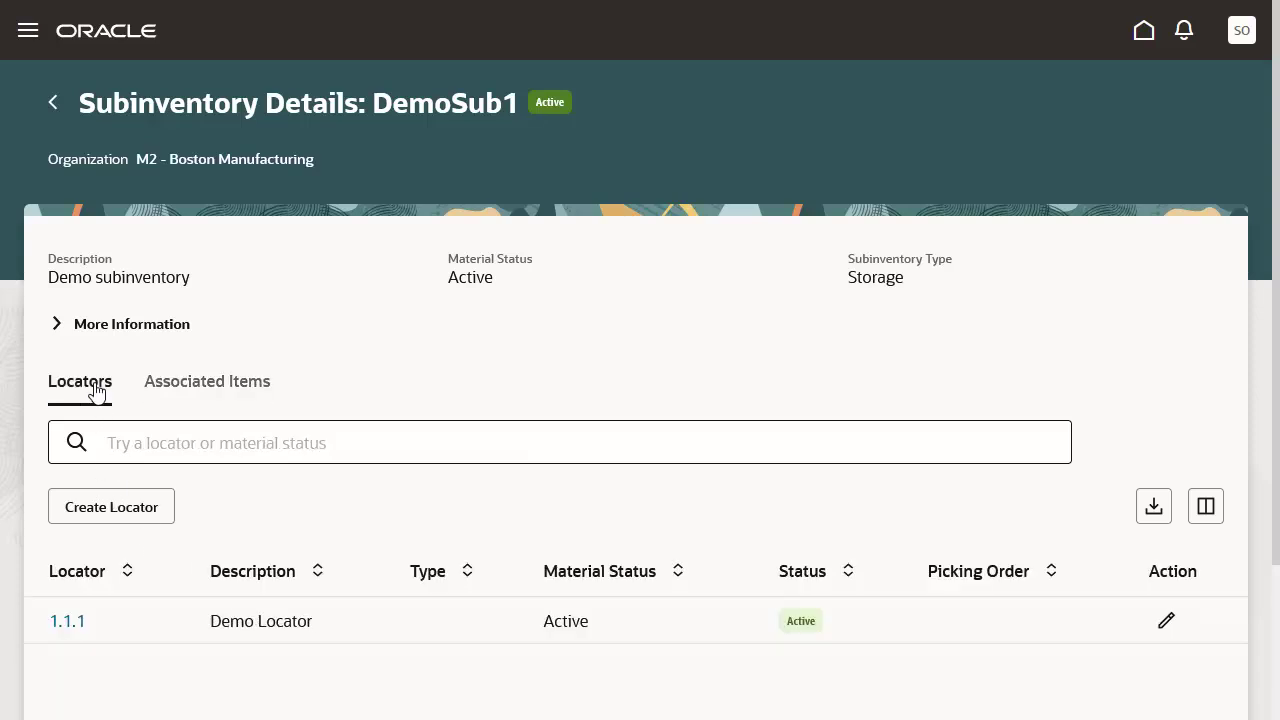
# Open locator 1.1.1, associate item AS54888 with it, and submit
pyautogui.click(74, 622)
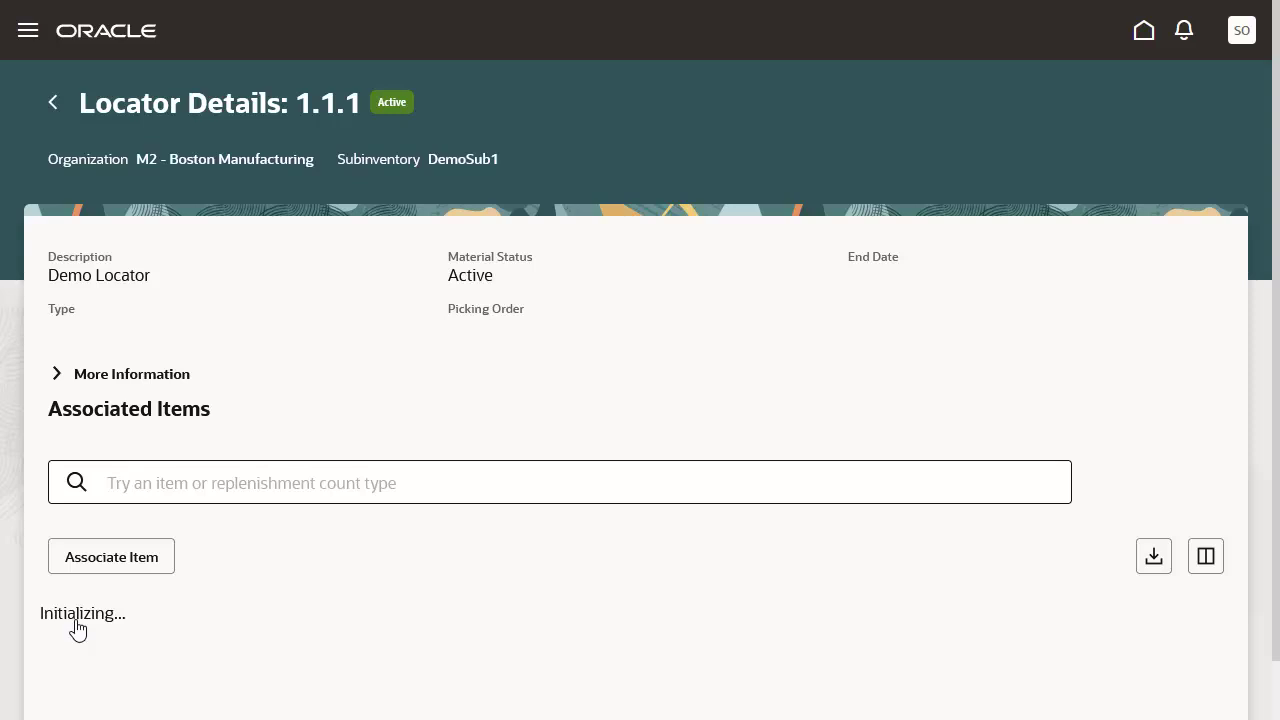
pyautogui.click(137, 566)
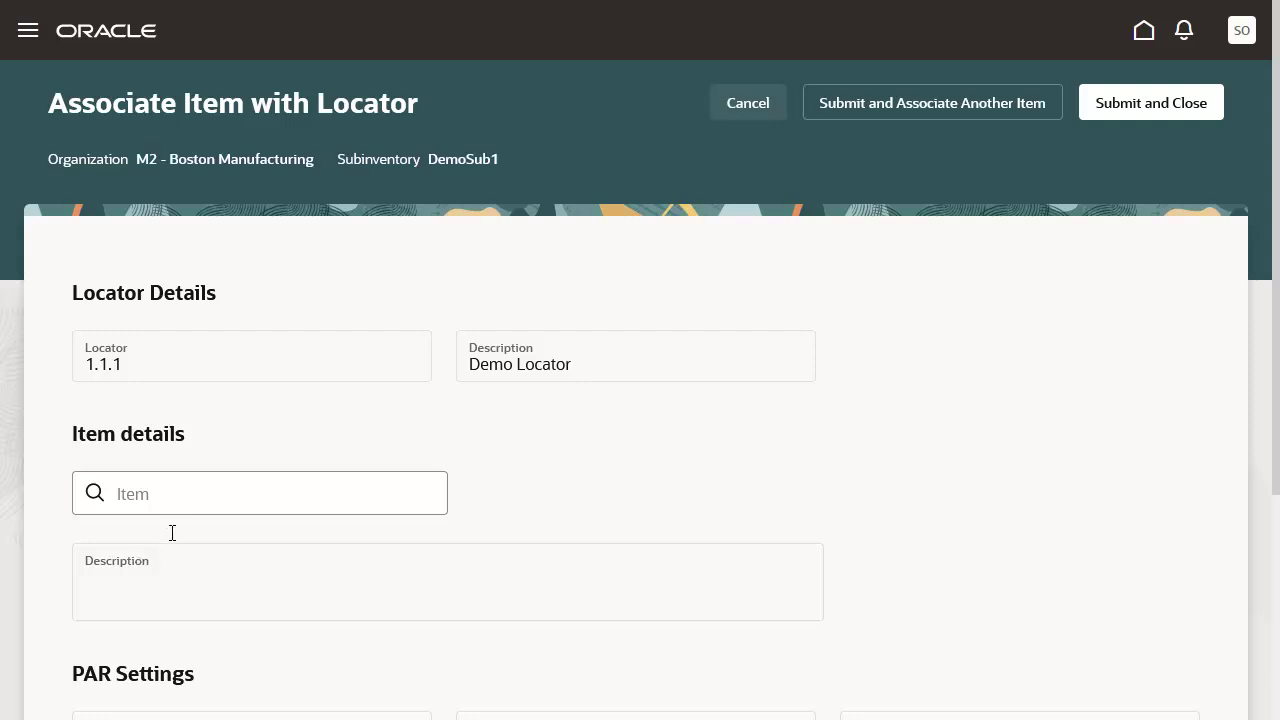
pyautogui.click(177, 500)
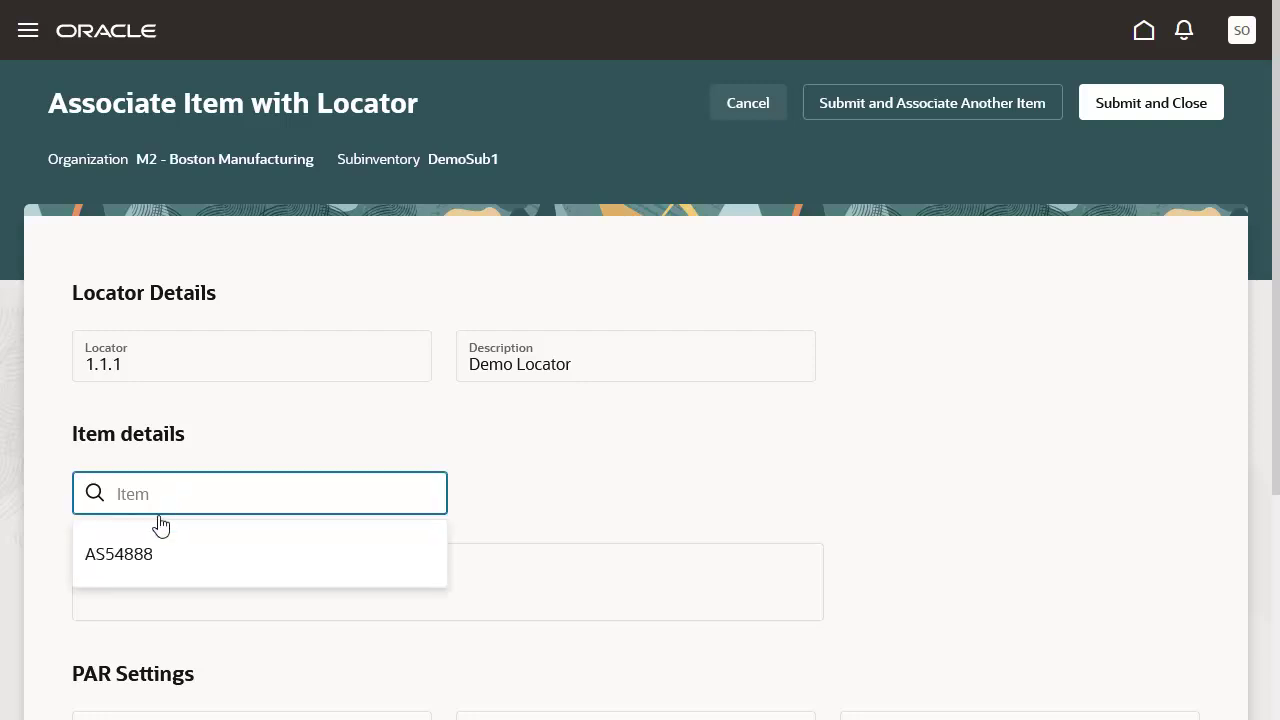
pyautogui.click(157, 553)
pyautogui.scroll(-3, 556, 280)
pyautogui.scroll(3, 556, 280)
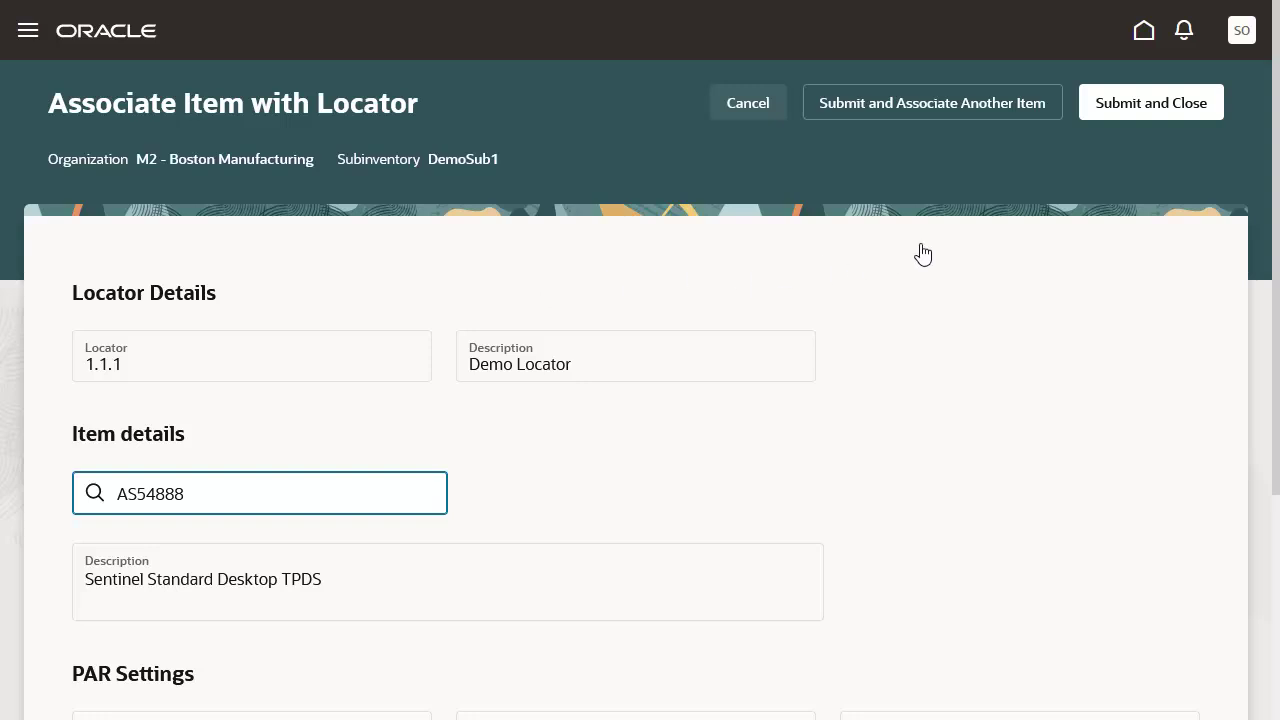
pyautogui.click(1131, 104)
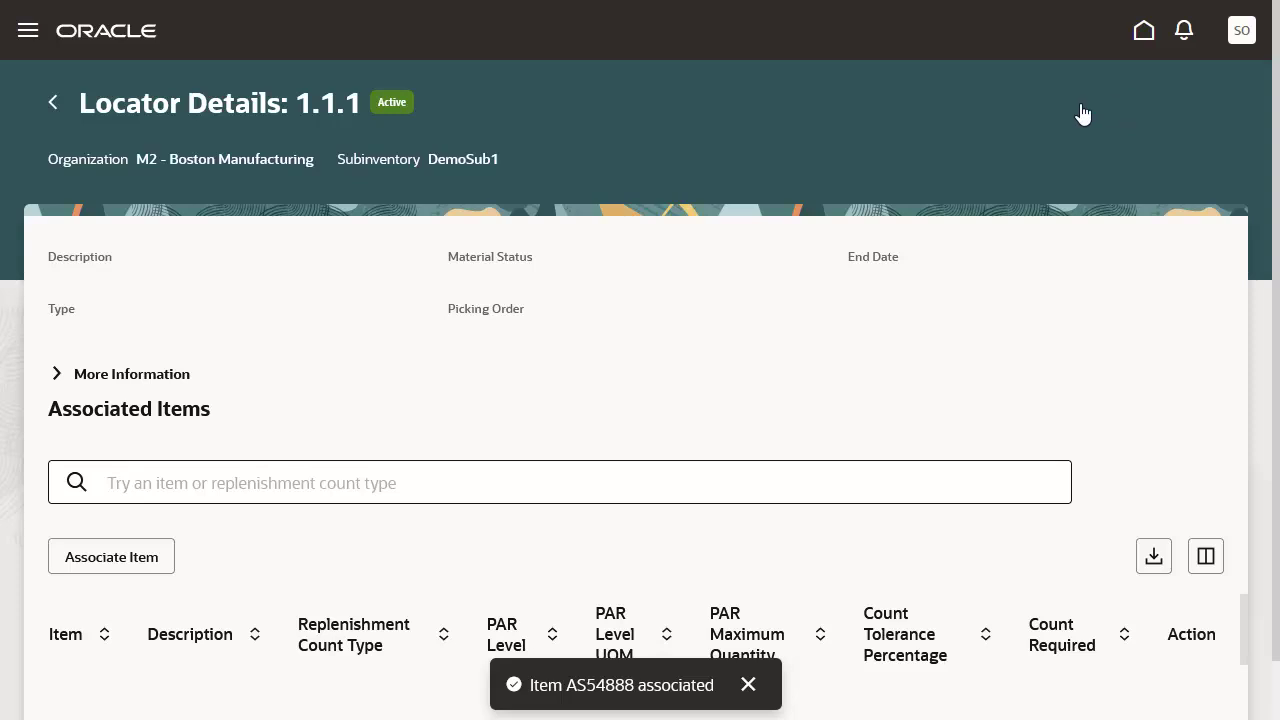
# Dismiss the confirmation and go back twice to the Boston Manufacturing subinventories list
pyautogui.click(752, 685)
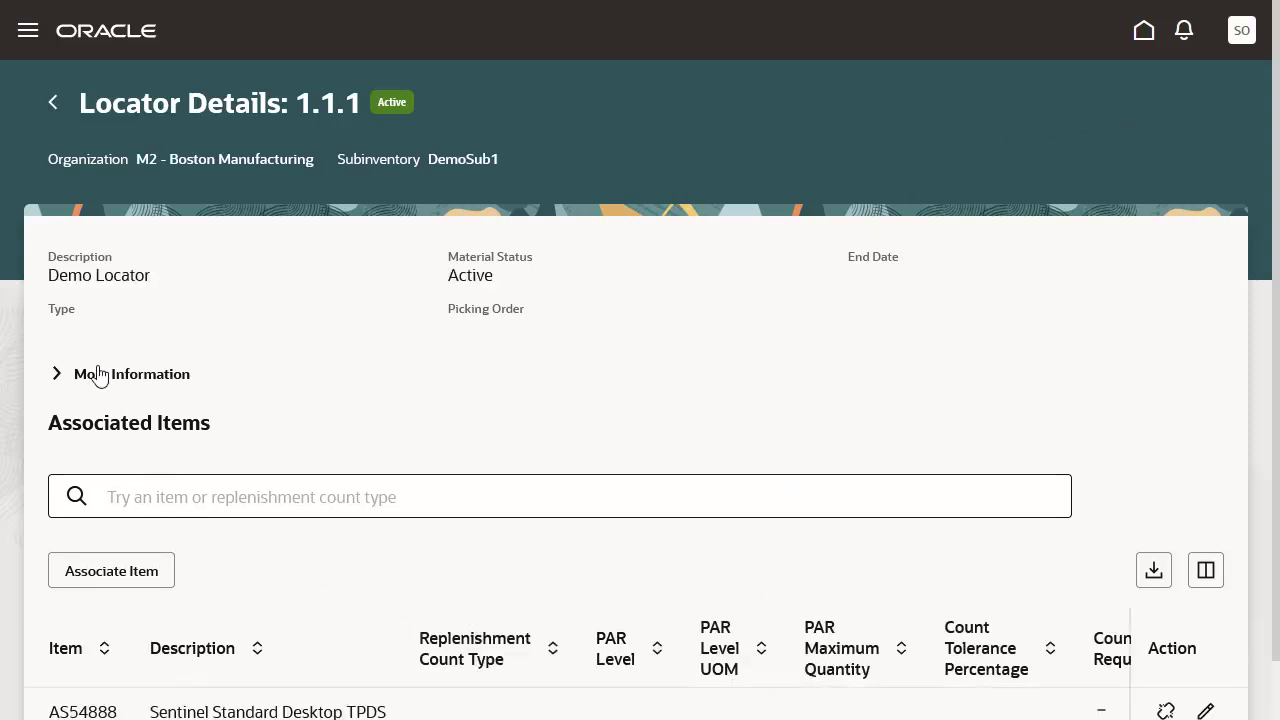
pyautogui.click(52, 104)
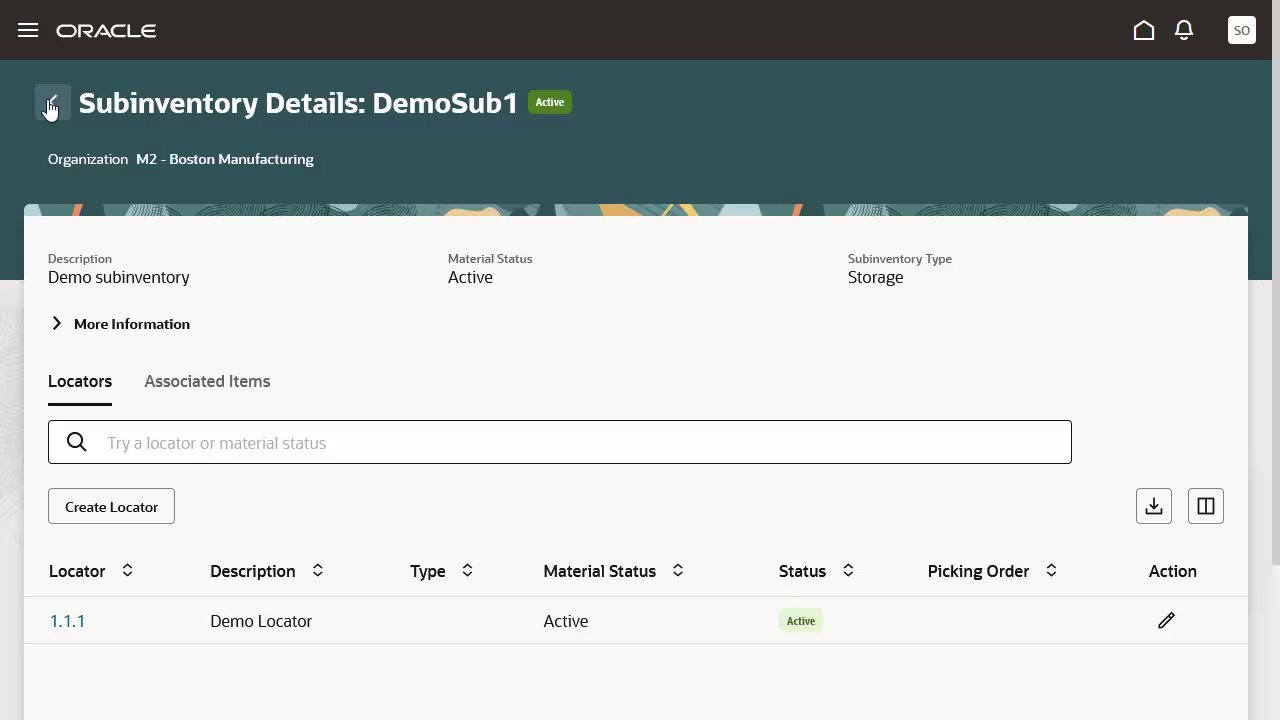
pyautogui.click(51, 104)
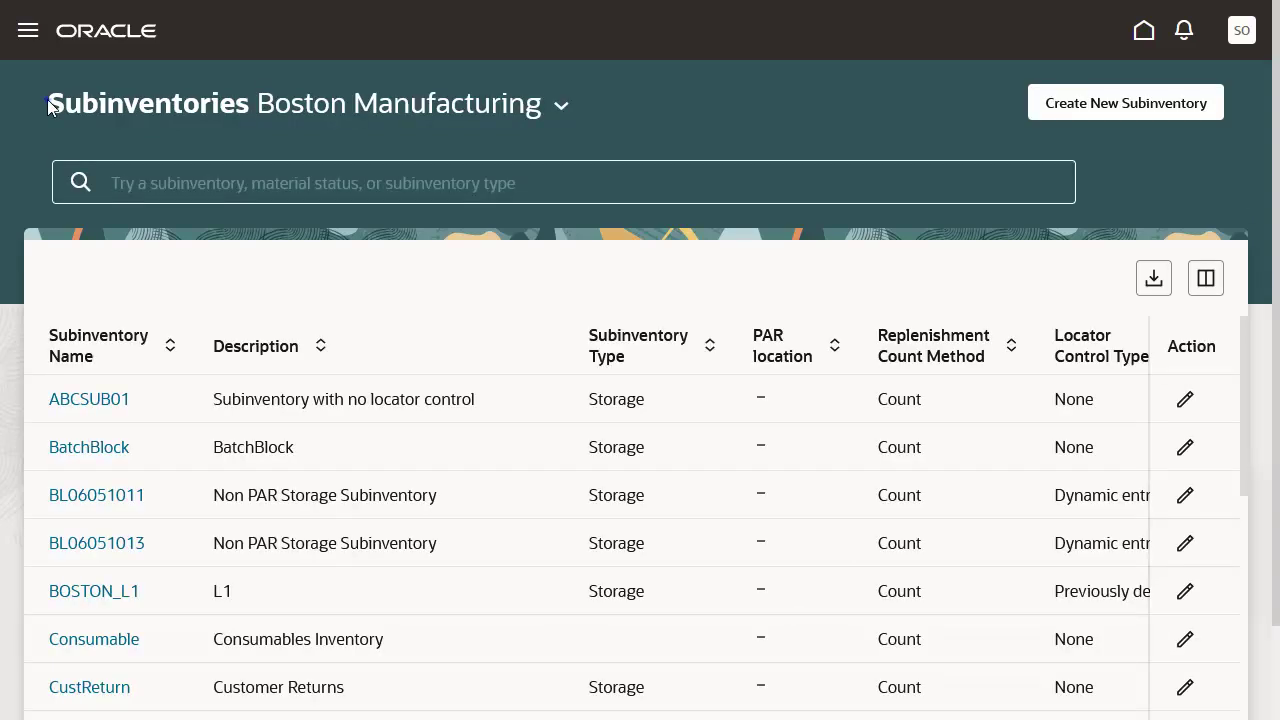